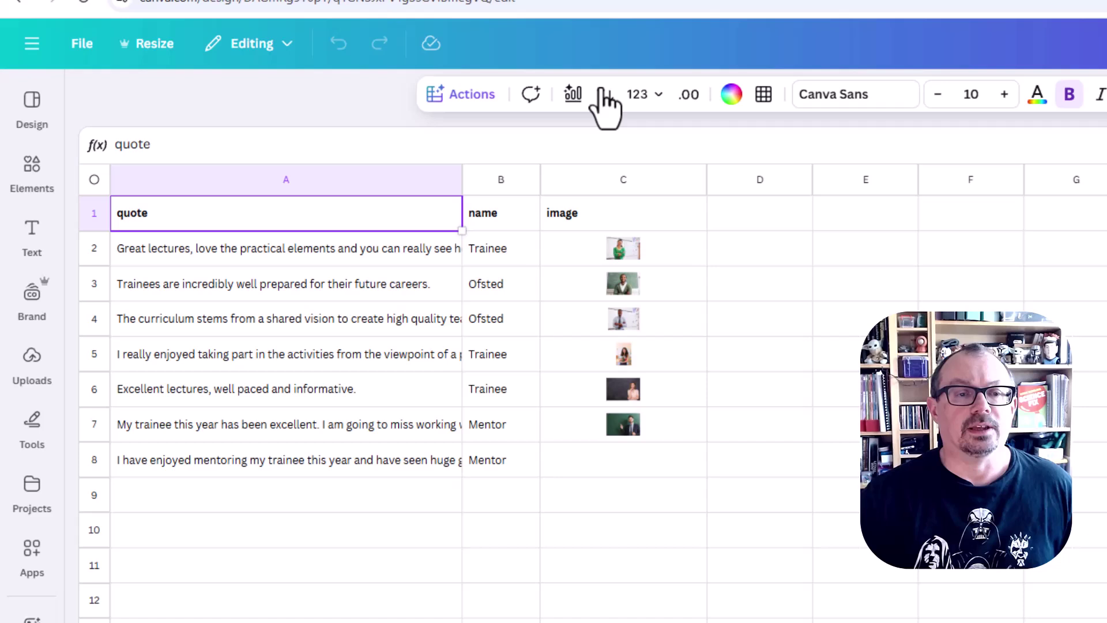
- Review the sheet's quote, name and image columns, checking quotes in A2–A3 and names in B2–B4
{"action": "left_click", "coordinate": [202, 253]}
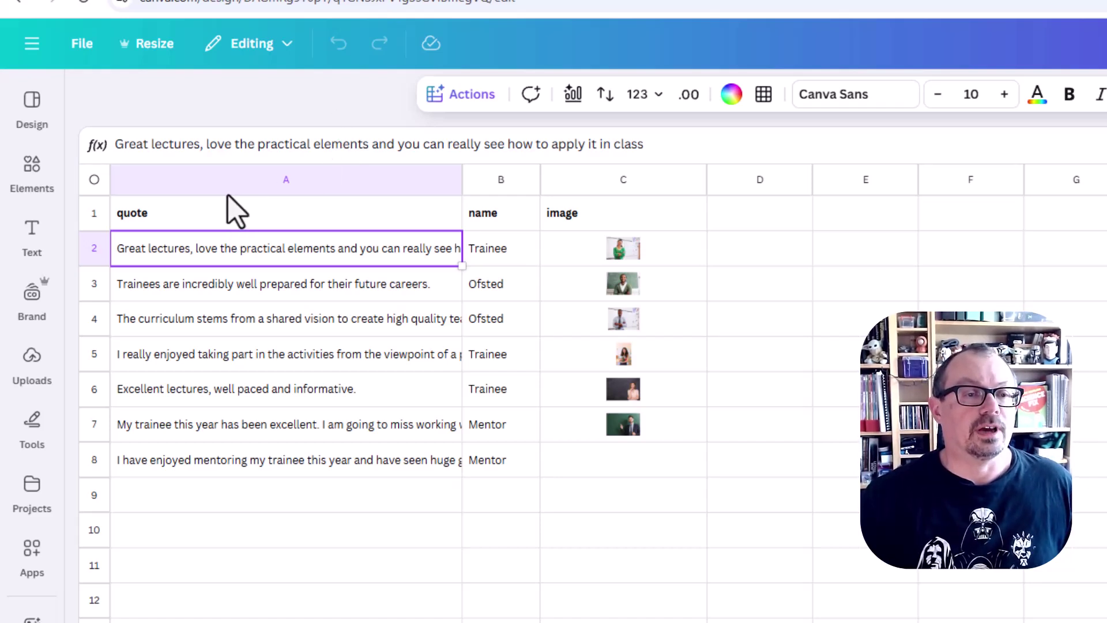
{"action": "left_click", "coordinate": [237, 208]}
{"action": "left_click", "coordinate": [510, 226]}
{"action": "left_click", "coordinate": [623, 216]}
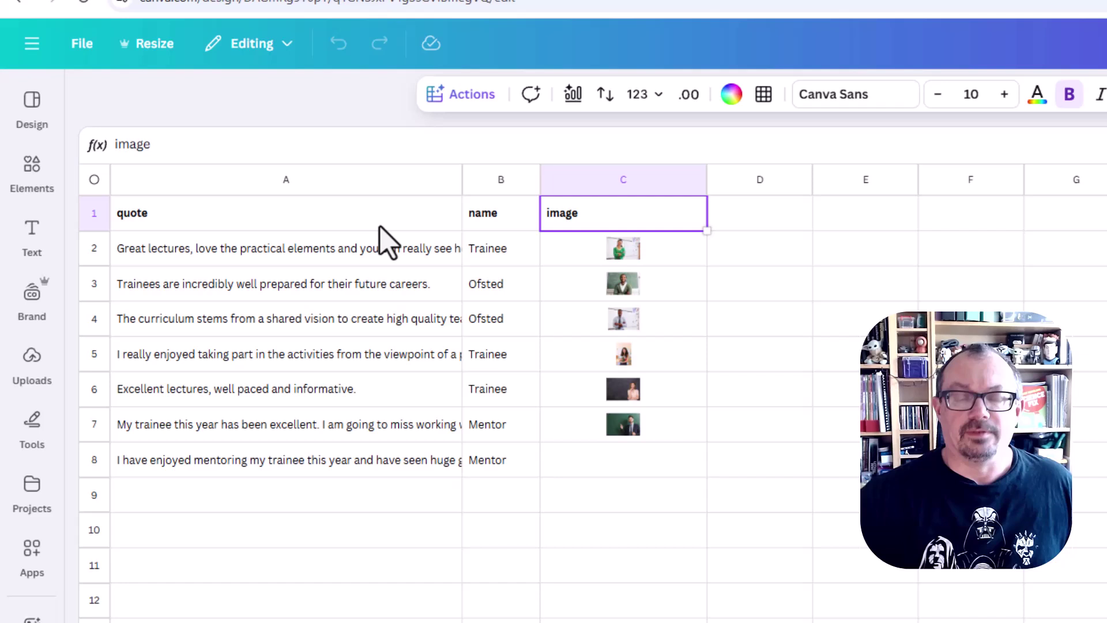
{"action": "left_click", "coordinate": [257, 254]}
{"action": "left_click", "coordinate": [251, 291]}
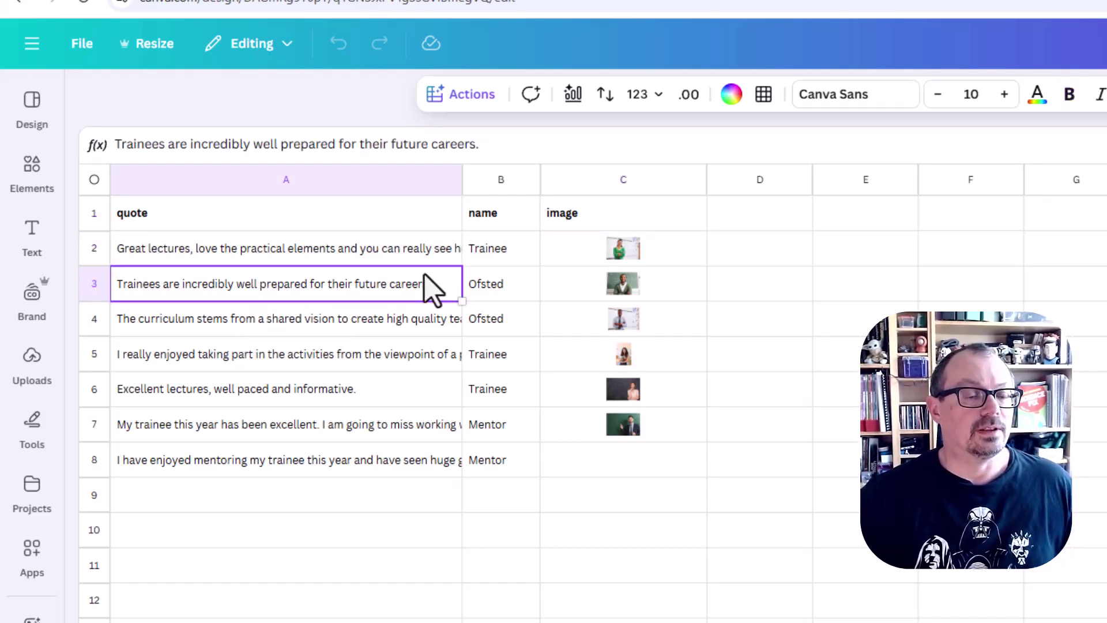
{"action": "left_click", "coordinate": [498, 254]}
{"action": "left_click", "coordinate": [491, 291]}
{"action": "left_click", "coordinate": [497, 319]}
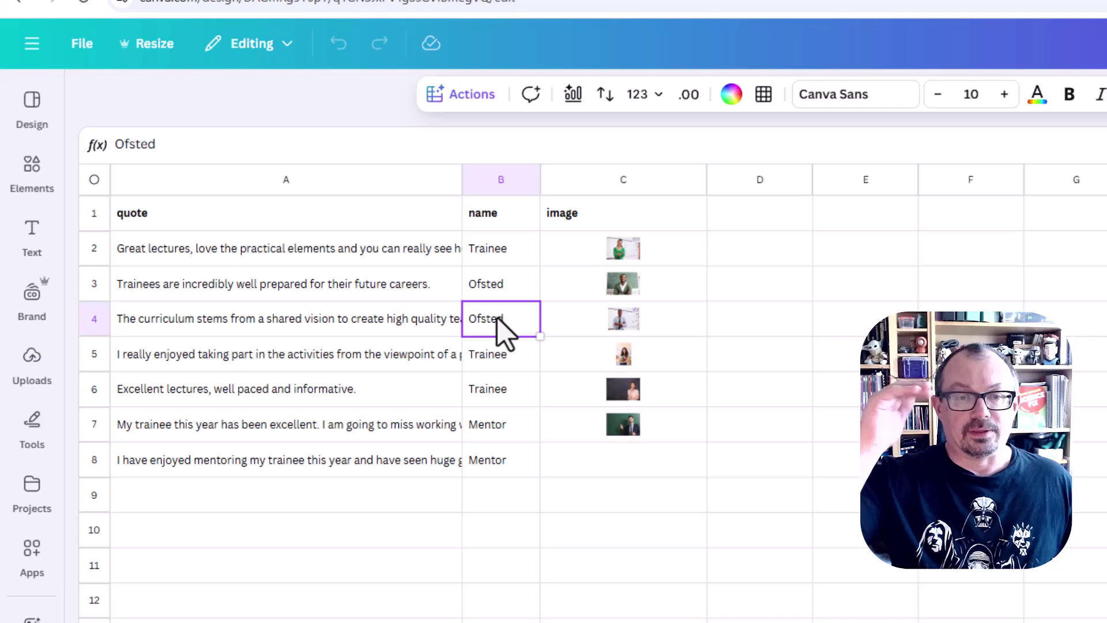
- Check the photos in C2–C4 and select the empty image cell C8
{"action": "left_click", "coordinate": [684, 254]}
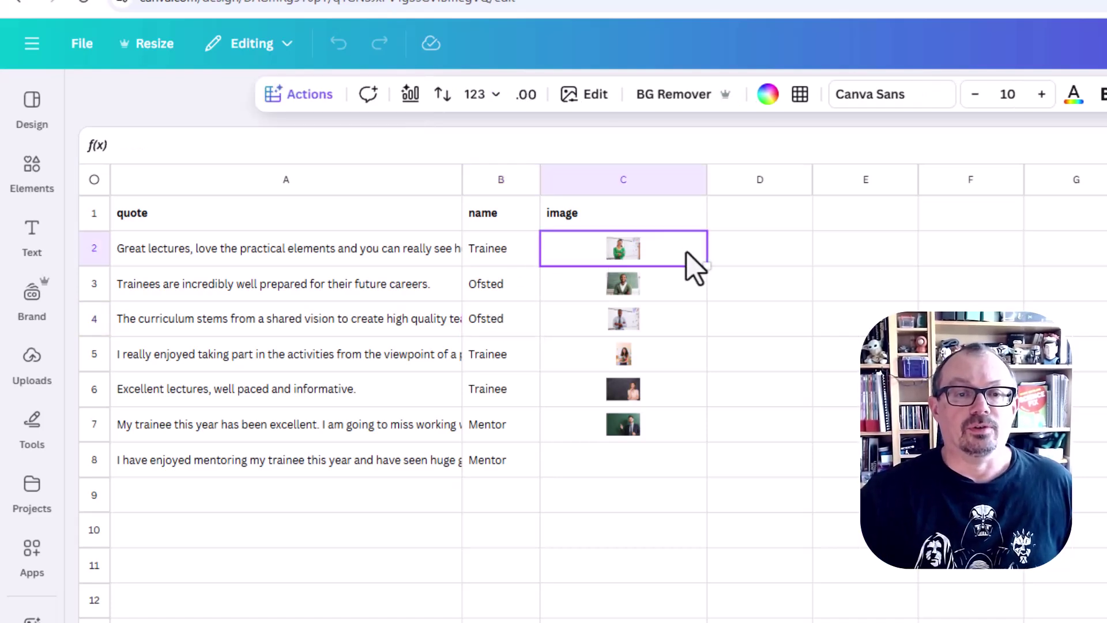
{"action": "left_click", "coordinate": [673, 288]}
{"action": "left_click", "coordinate": [668, 326]}
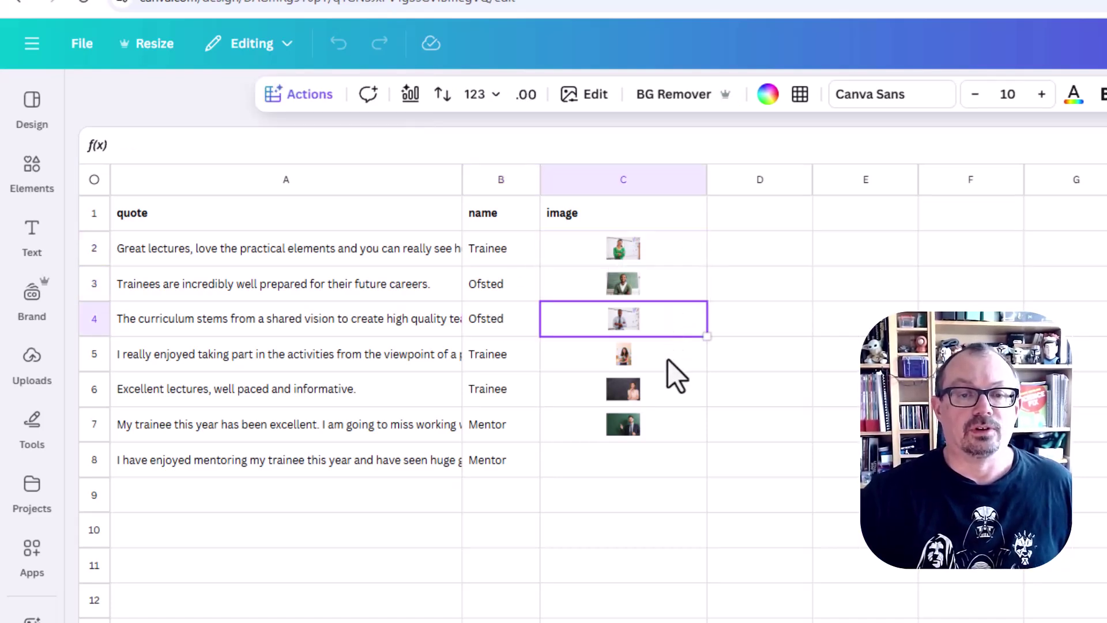
{"action": "left_click", "coordinate": [631, 468]}
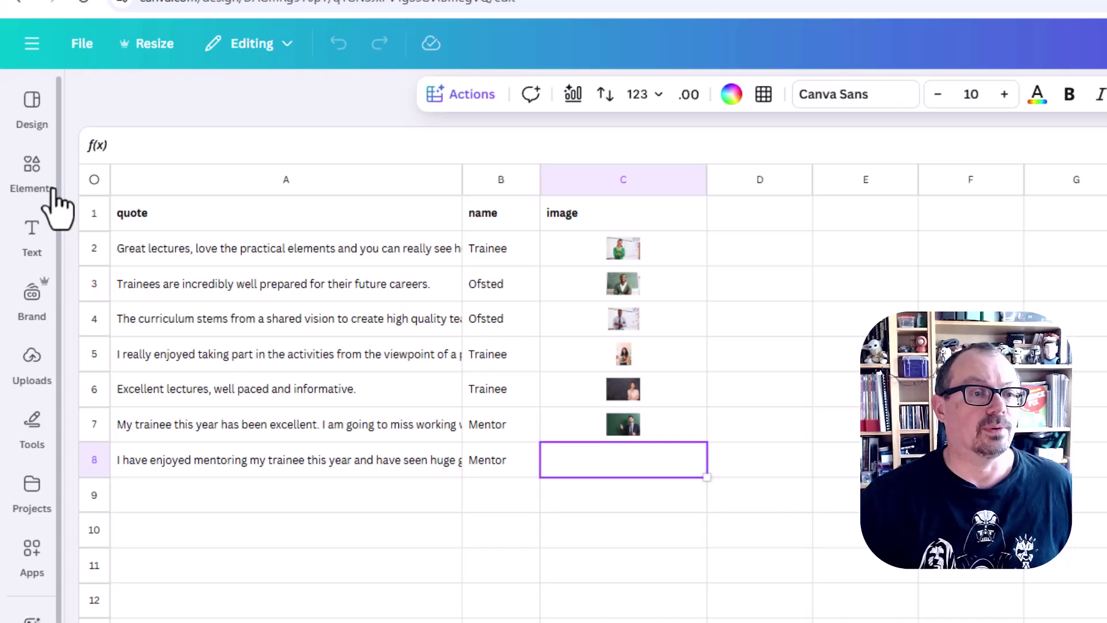
- Search Elements for 'teacher' and drag the dark-shirt teacher photo into cell C8
{"action": "left_click", "coordinate": [33, 184]}
{"action": "left_click", "coordinate": [143, 110]}
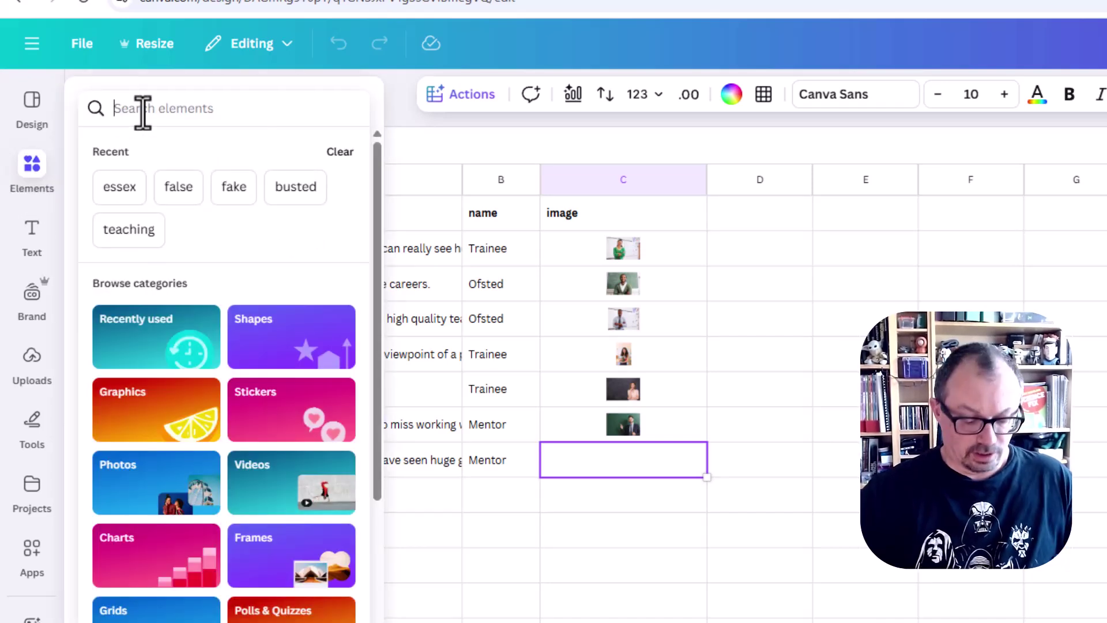
{"action": "type", "text": "teacher"}
{"action": "key", "text": "Return"}
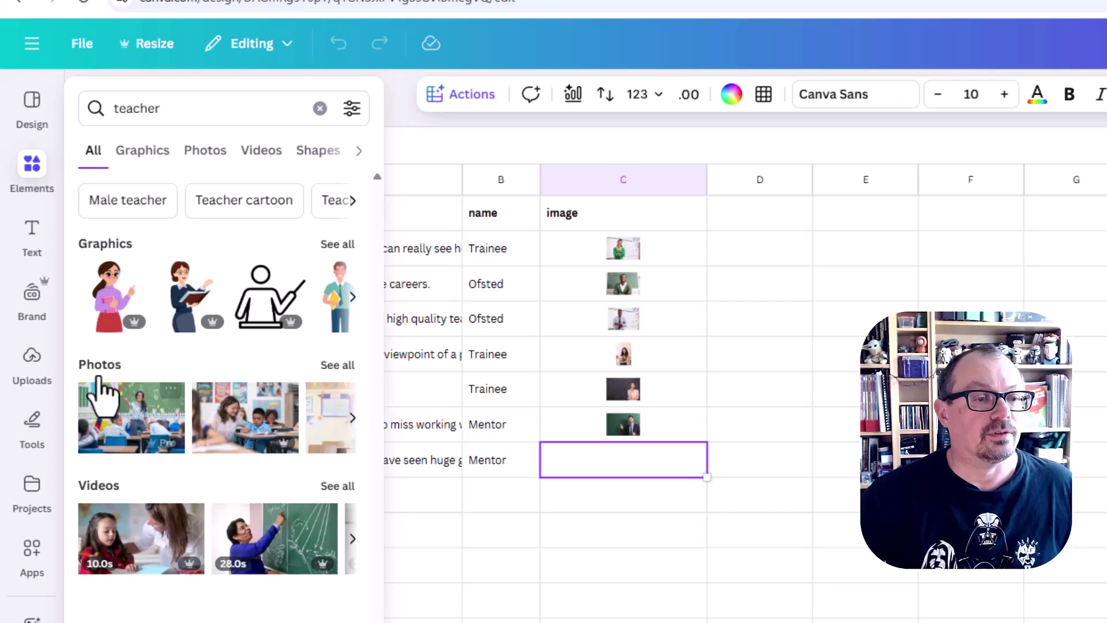
{"action": "left_click", "coordinate": [336, 367]}
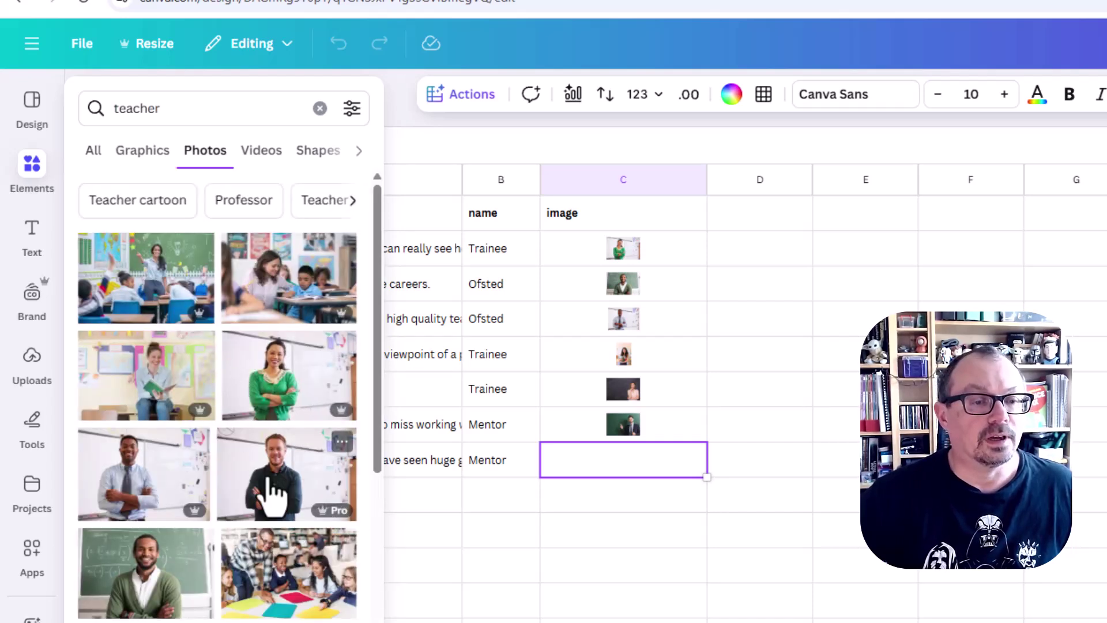
{"action": "left_click_drag", "start_coordinate": [272, 493], "coordinate": [639, 454]}
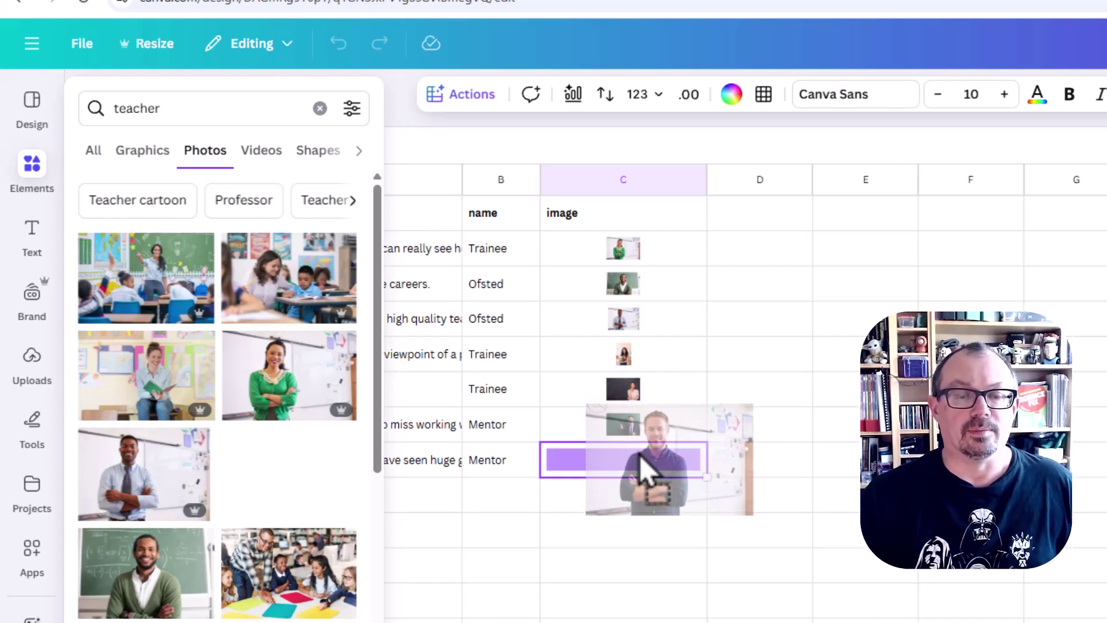
{"action": "left_click_drag", "start_coordinate": [639, 454], "coordinate": [639, 454]}
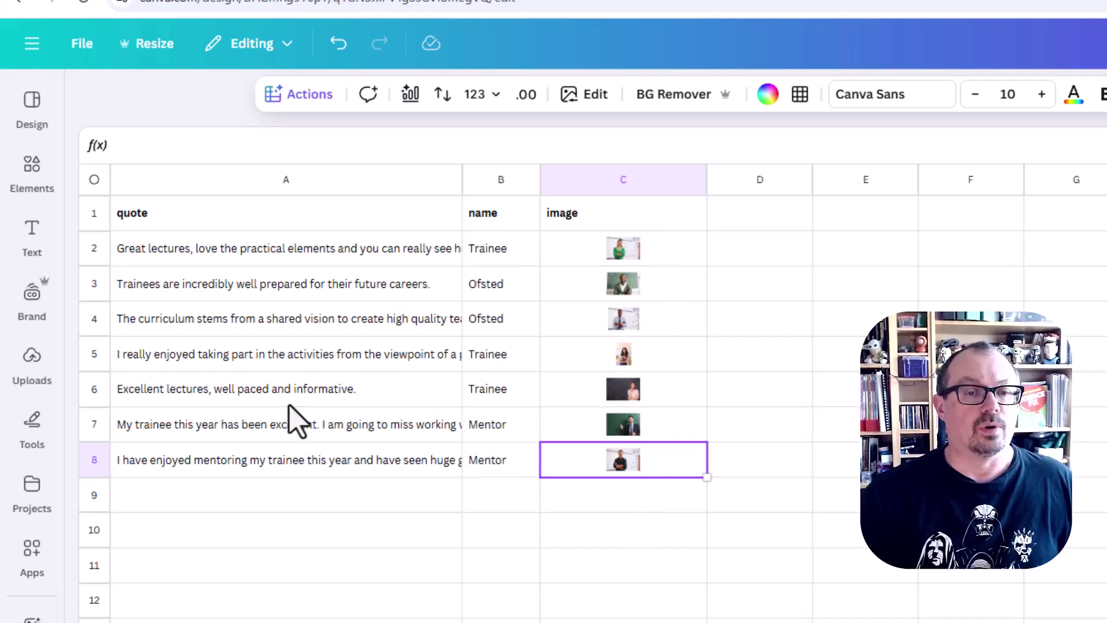
- Select the seven photos in C2:C8 and run BG Remover on them
{"action": "left_click", "coordinate": [677, 242]}
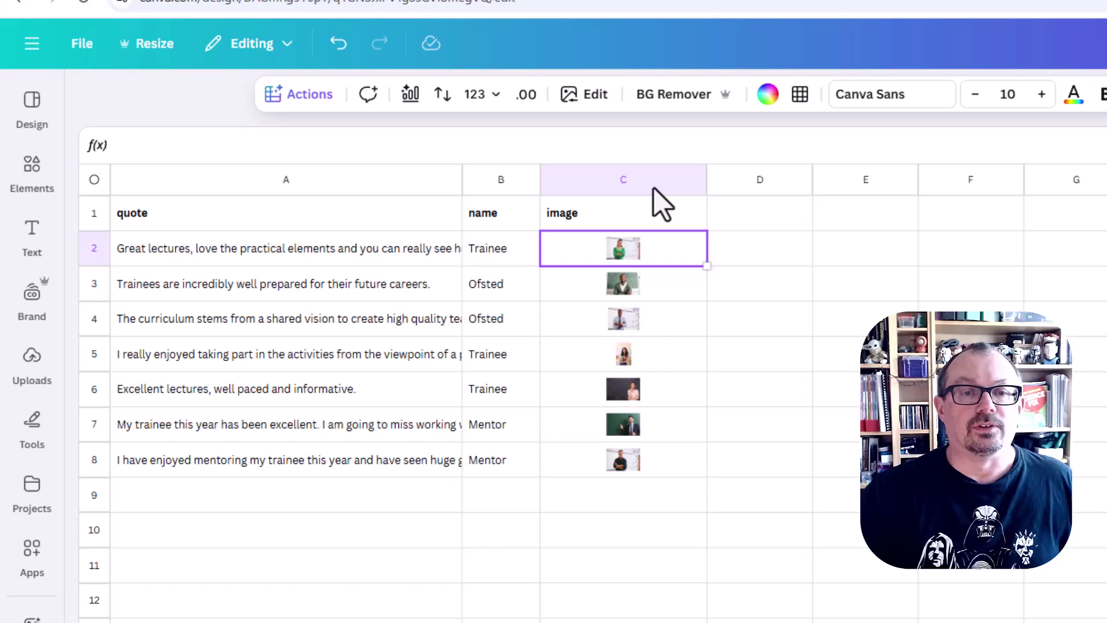
{"action": "left_click_drag", "start_coordinate": [673, 458], "coordinate": [669, 244]}
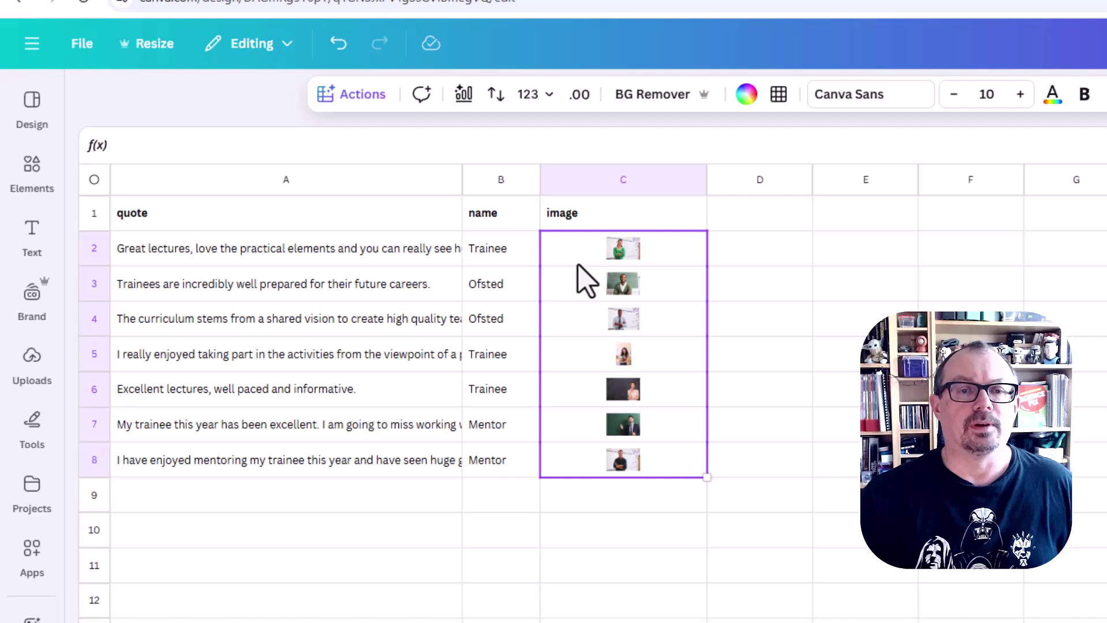
{"action": "left_click_drag", "start_coordinate": [669, 253], "coordinate": [662, 472]}
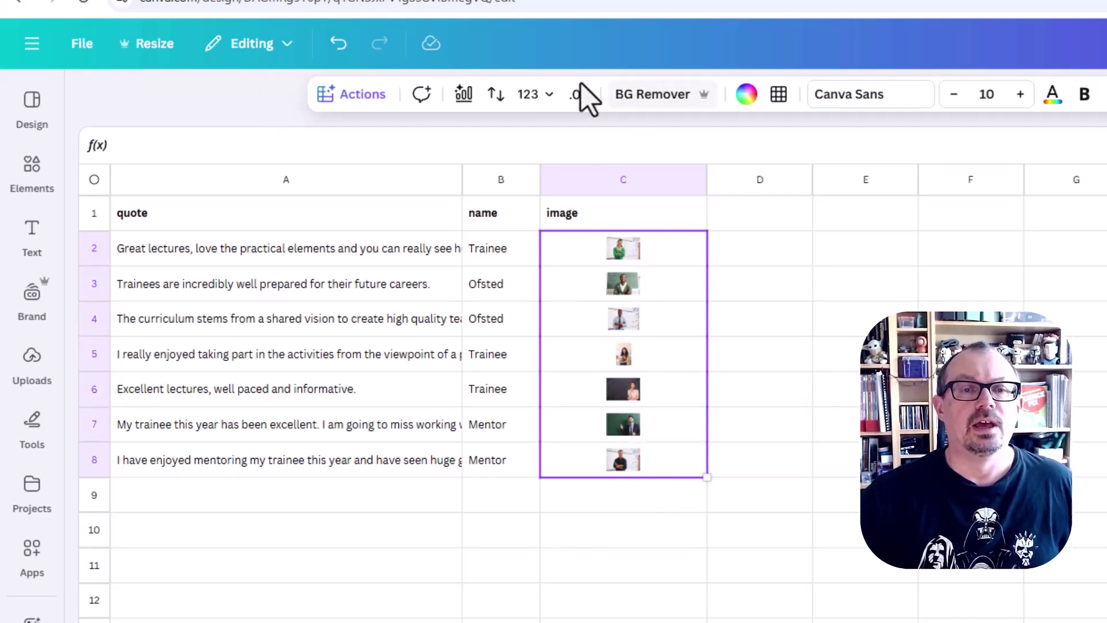
{"action": "left_click", "coordinate": [652, 97]}
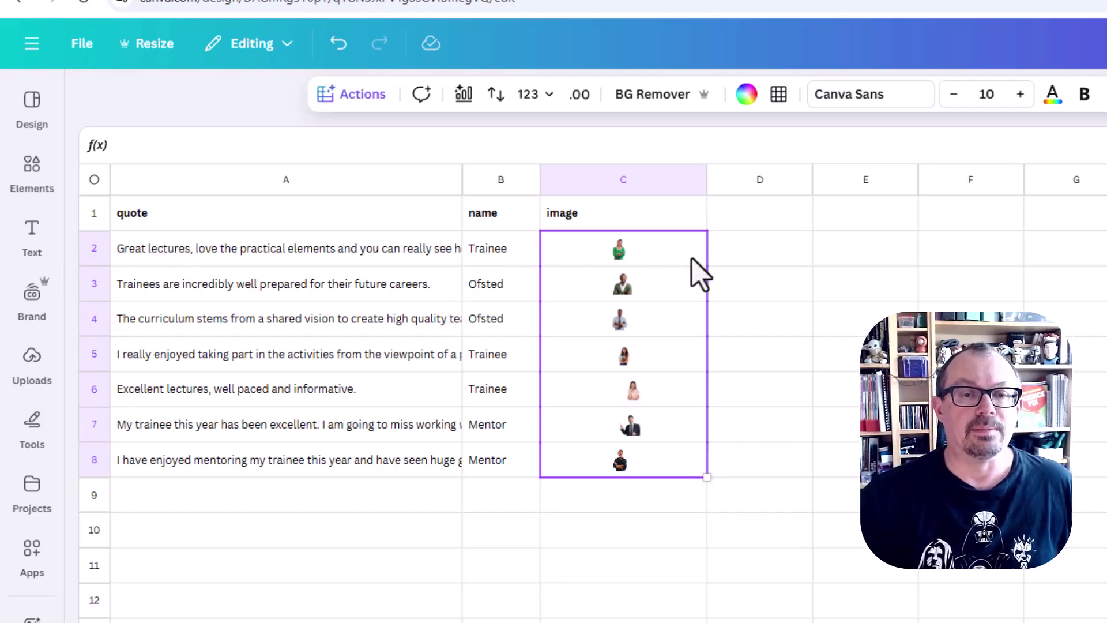
- Clear the selection and open the 'quote for bulk create' design from the Canva home page
{"action": "left_click", "coordinate": [804, 392]}
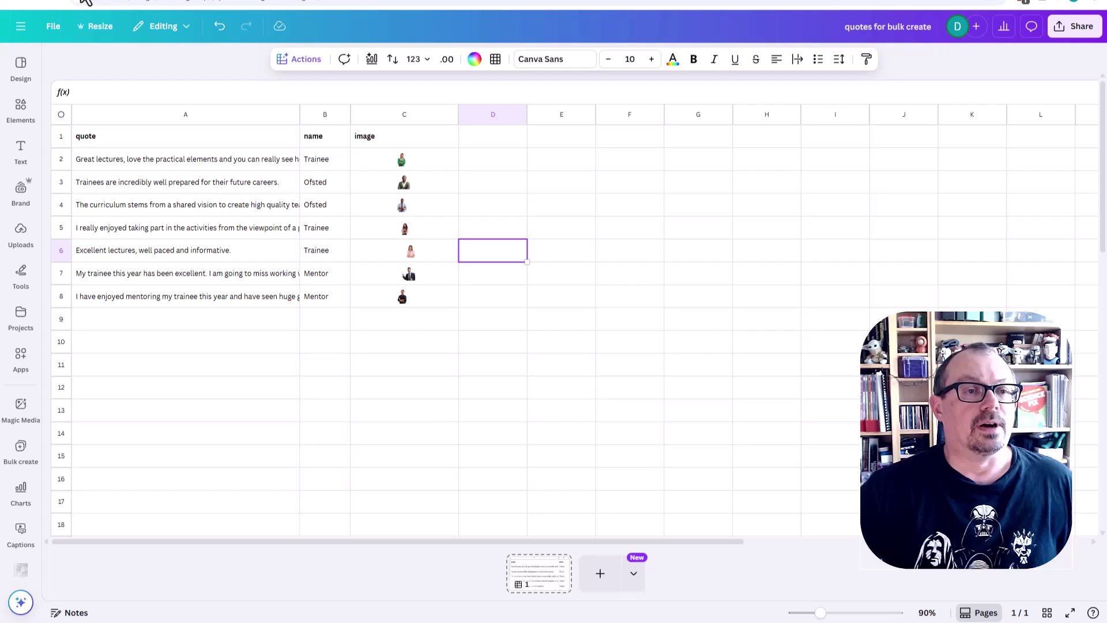
{"action": "left_click", "coordinate": [100, 26]}
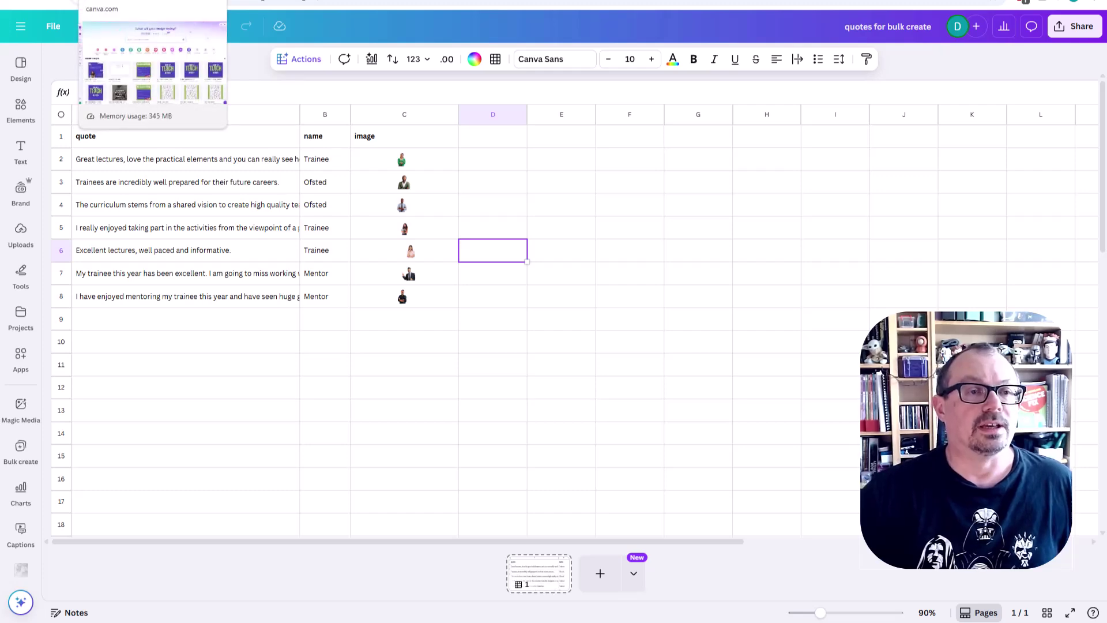
{"action": "left_click", "coordinate": [21, 26]}
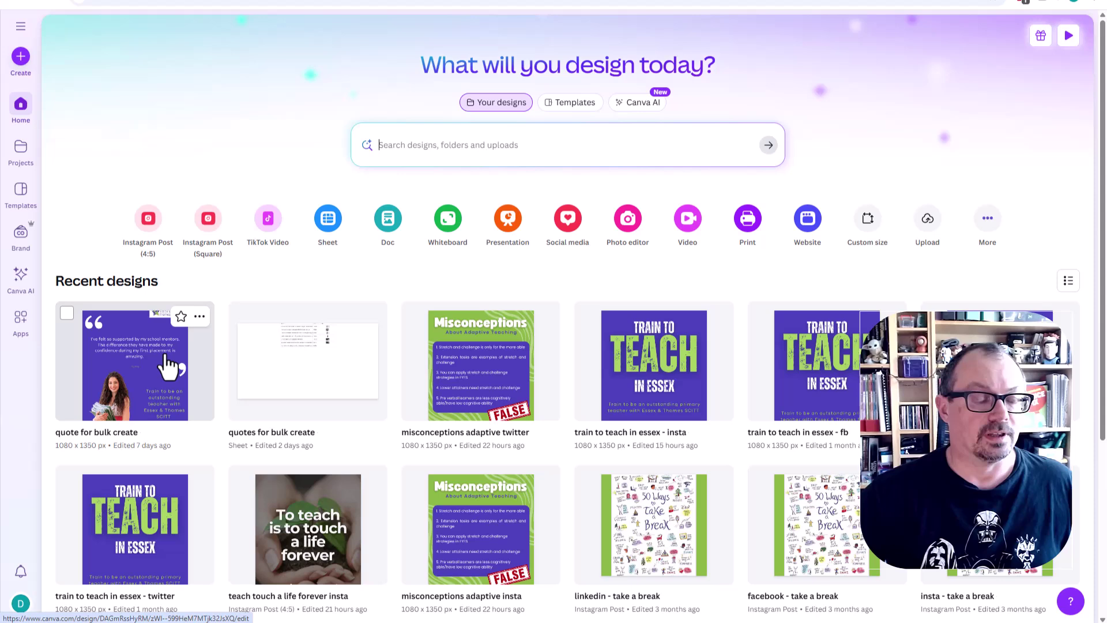
{"action": "left_click", "coordinate": [132, 366]}
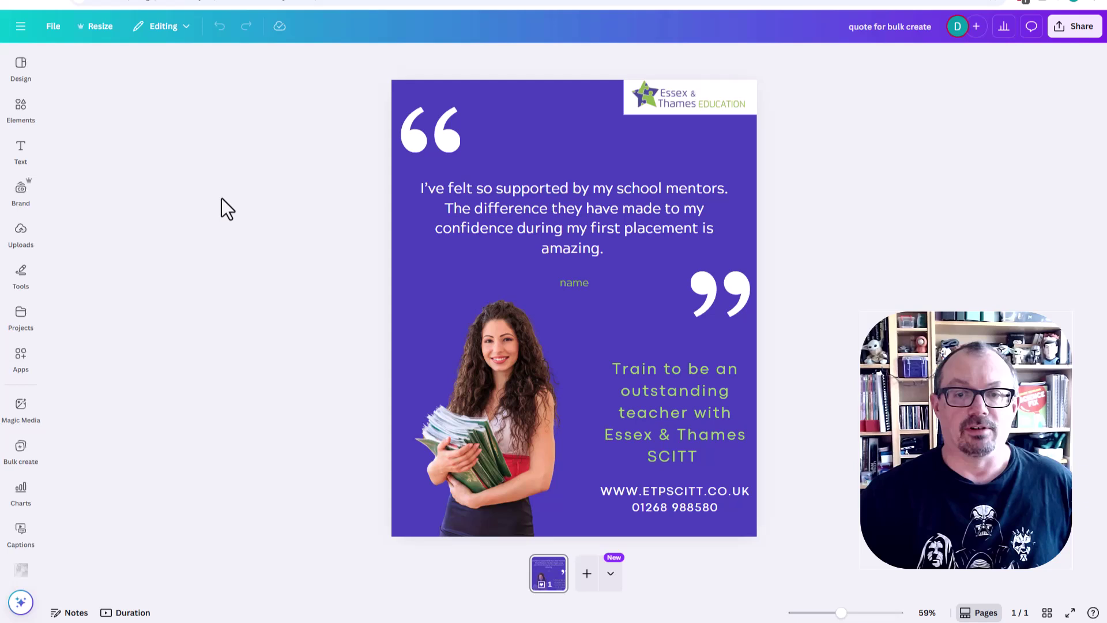
- Back on the quotes sheet, launch Bulk create from Actions and set the data range to A1:C8
{"action": "left_click", "coordinate": [124, 3]}
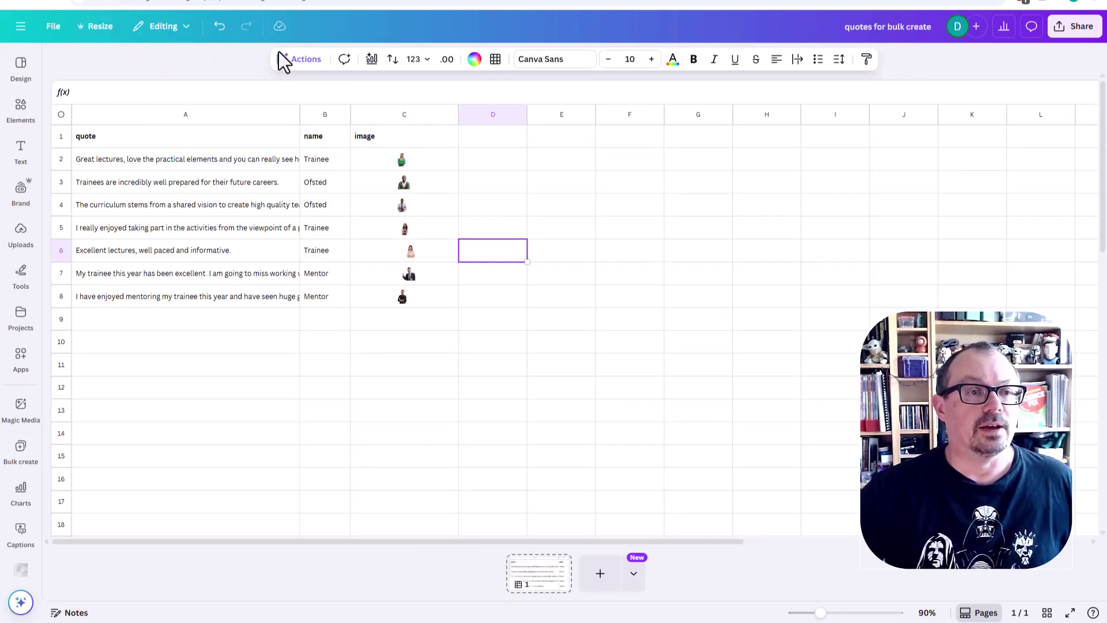
{"action": "left_click", "coordinate": [302, 59]}
{"action": "scroll", "coordinate": [368, 164], "scroll_direction": "down", "scroll_amount": 2}
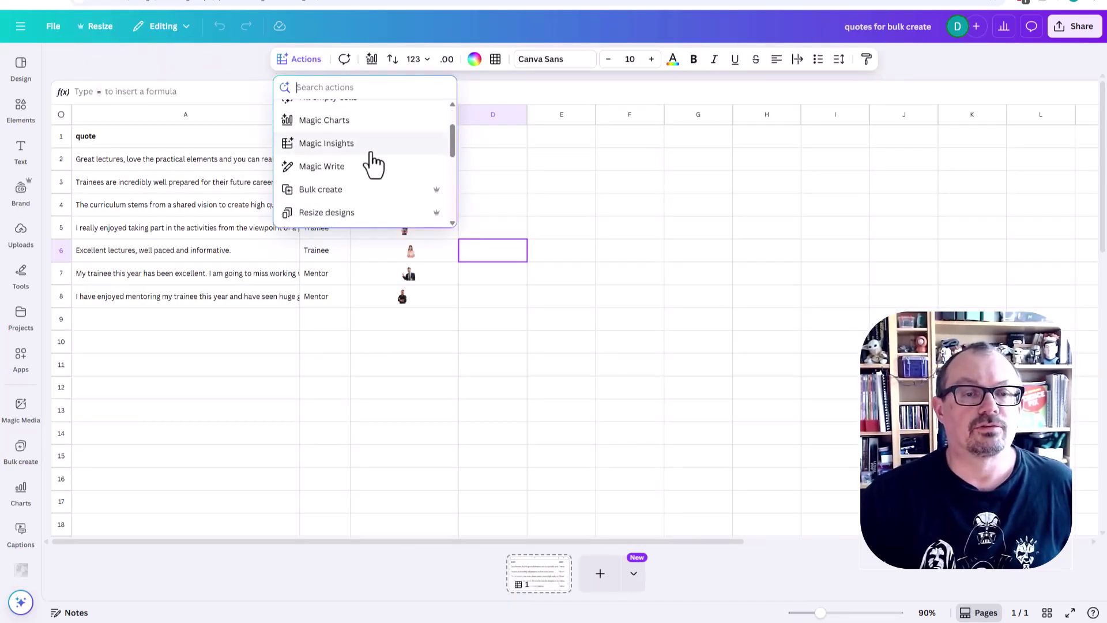
{"action": "left_click", "coordinate": [328, 190]}
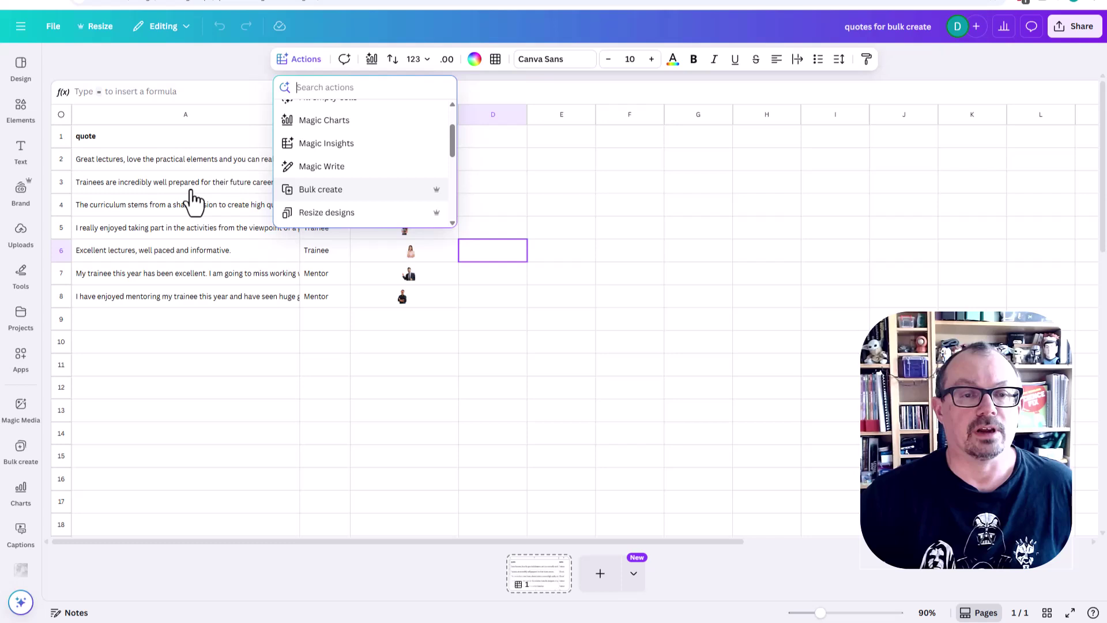
{"action": "left_click_drag", "start_coordinate": [310, 140], "coordinate": [606, 308]}
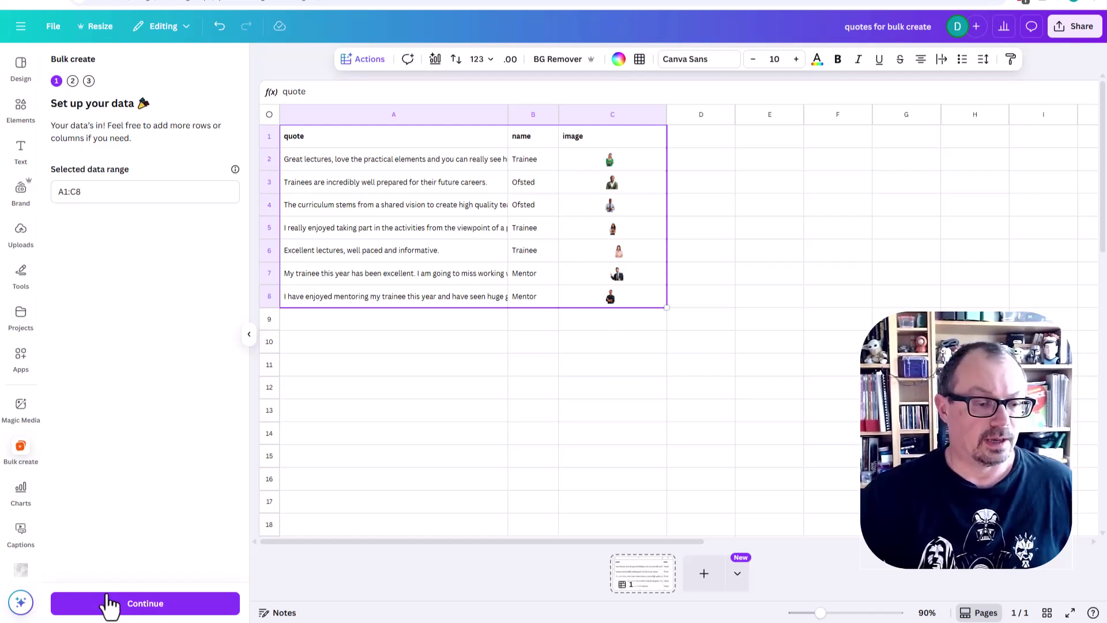
- Continue and pick the 'quote for bulk create' design from the Designs list as the template
{"action": "left_click", "coordinate": [145, 603]}
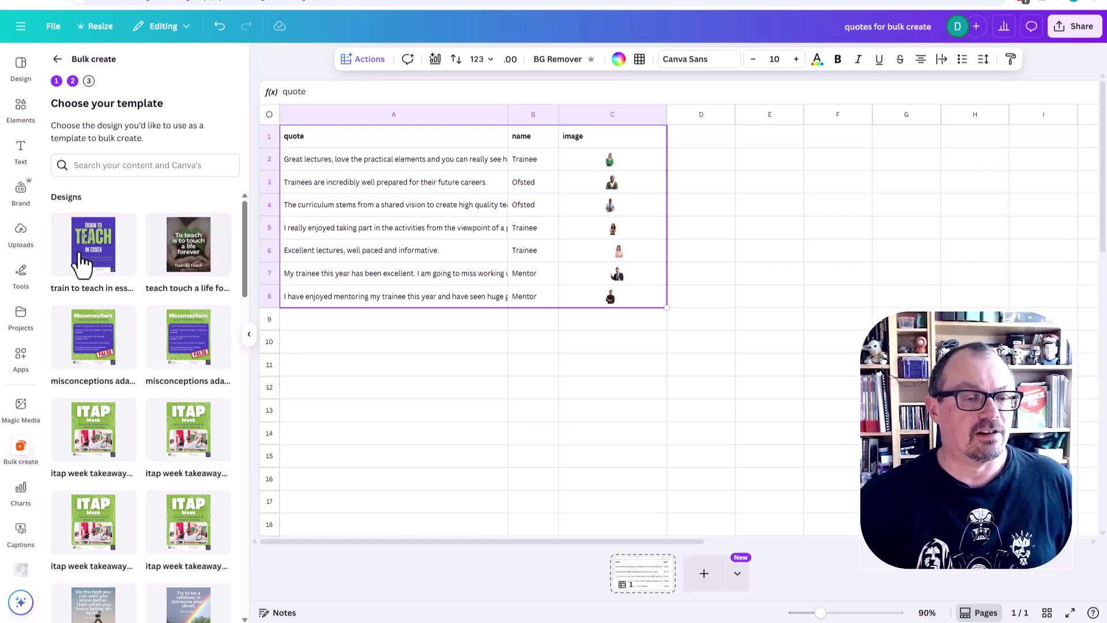
{"action": "left_click_drag", "start_coordinate": [244, 223], "coordinate": [241, 482]}
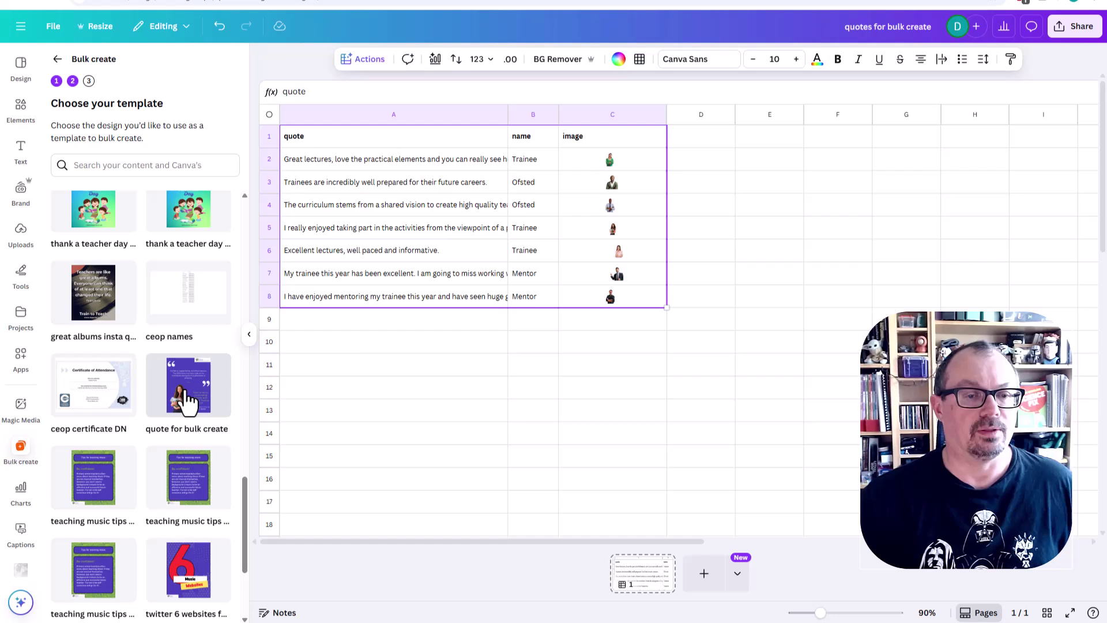
{"action": "left_click", "coordinate": [189, 401]}
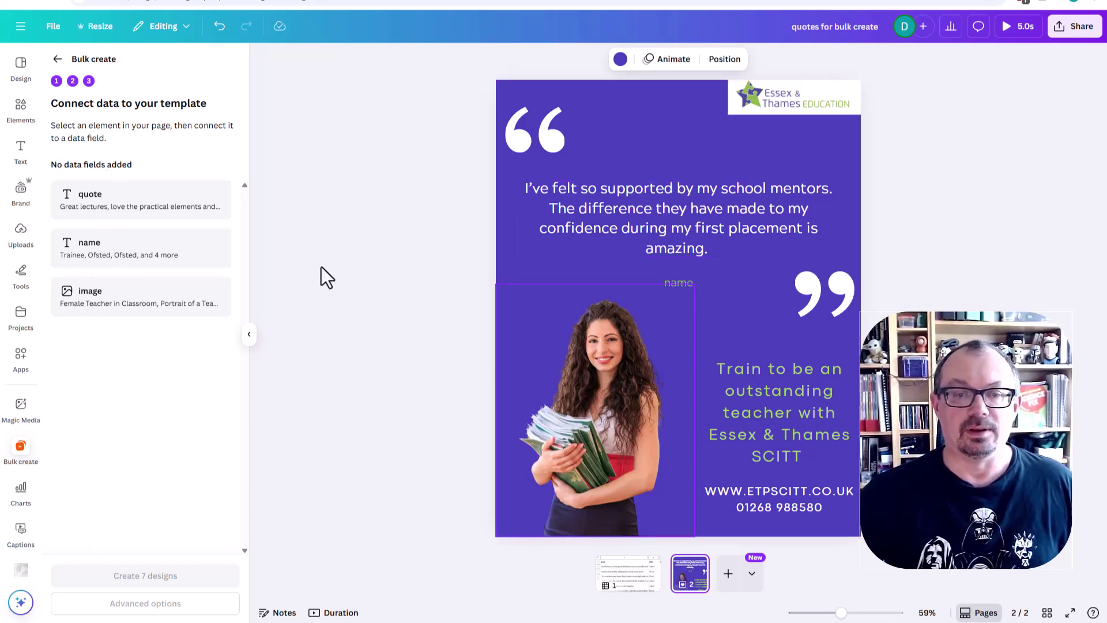
- Link the page's quote text to 'quote', the name text to 'name', and the woman's photo to 'image'
{"action": "left_click", "coordinate": [638, 212]}
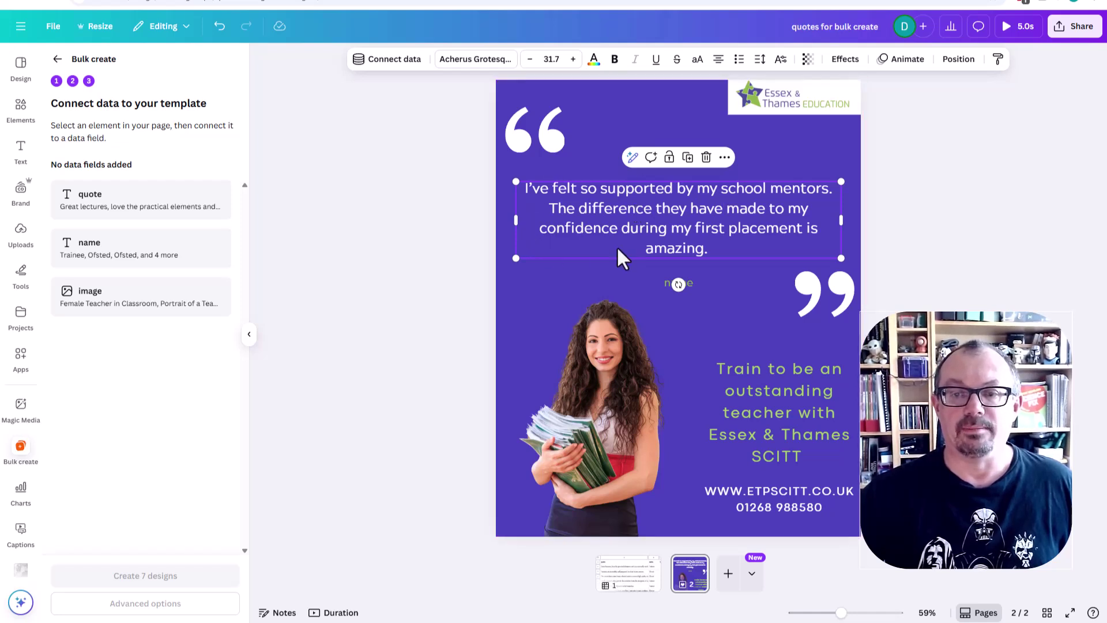
{"action": "left_click", "coordinate": [385, 61]}
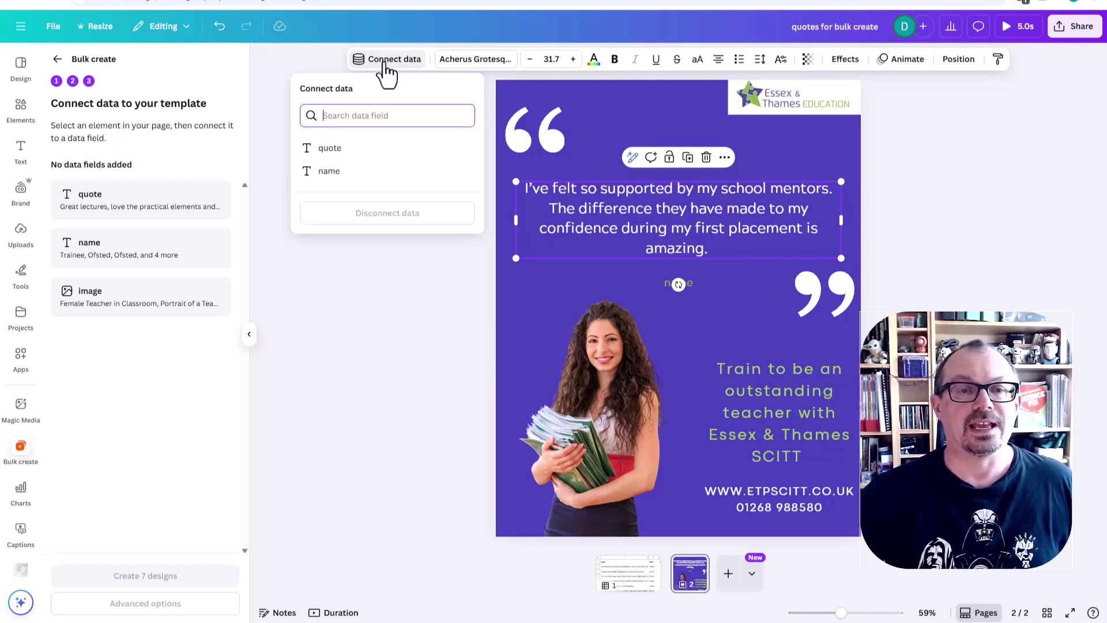
{"action": "left_click", "coordinate": [329, 149]}
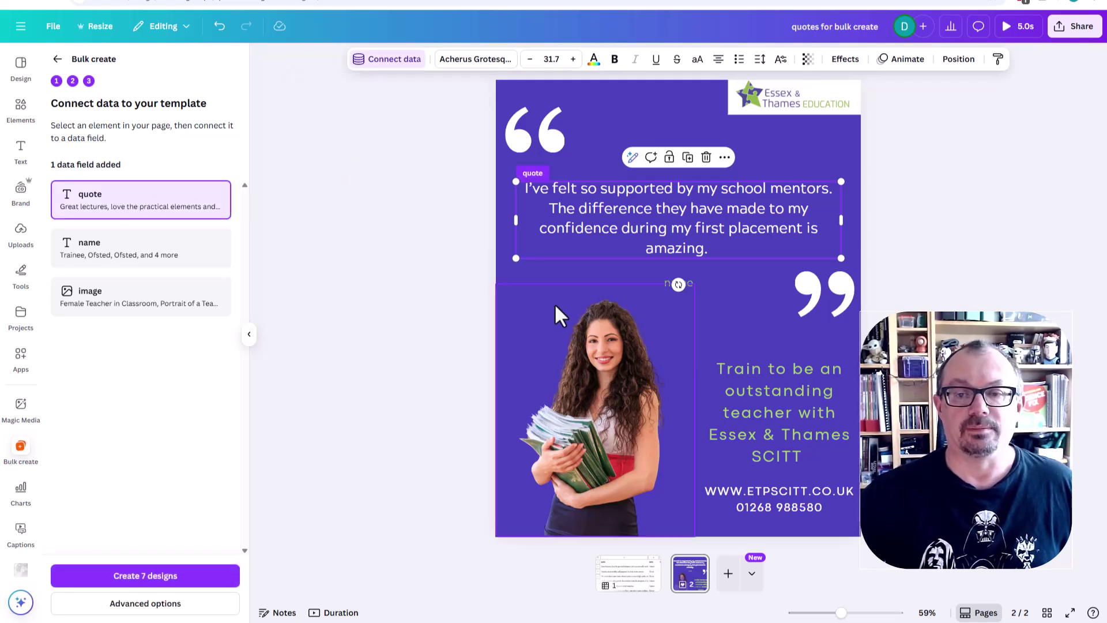
{"action": "left_click", "coordinate": [689, 282]}
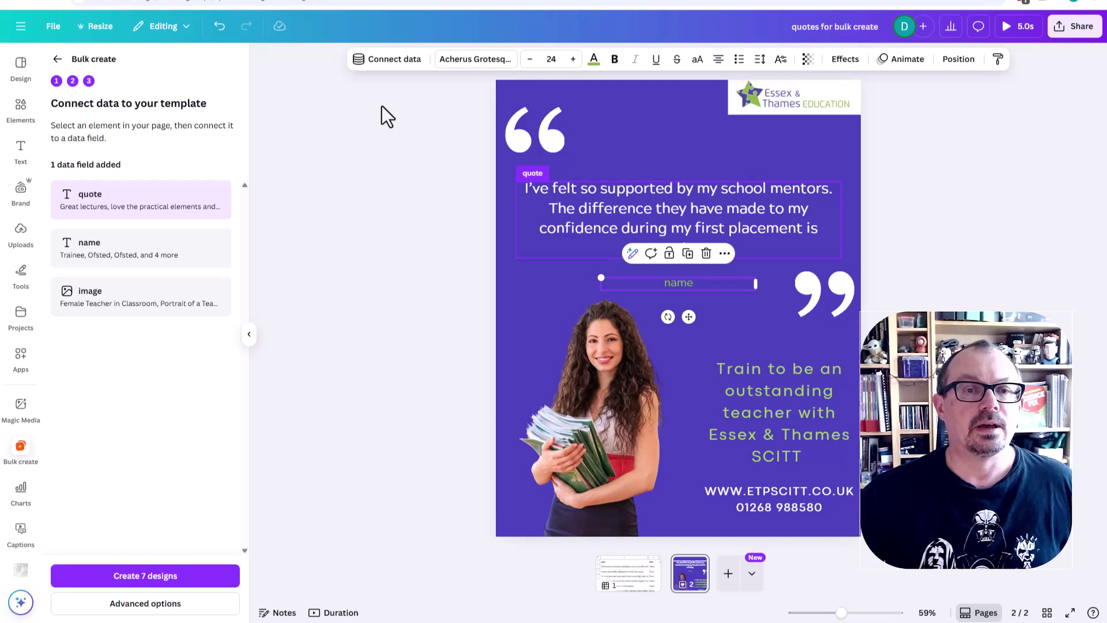
{"action": "left_click", "coordinate": [376, 60]}
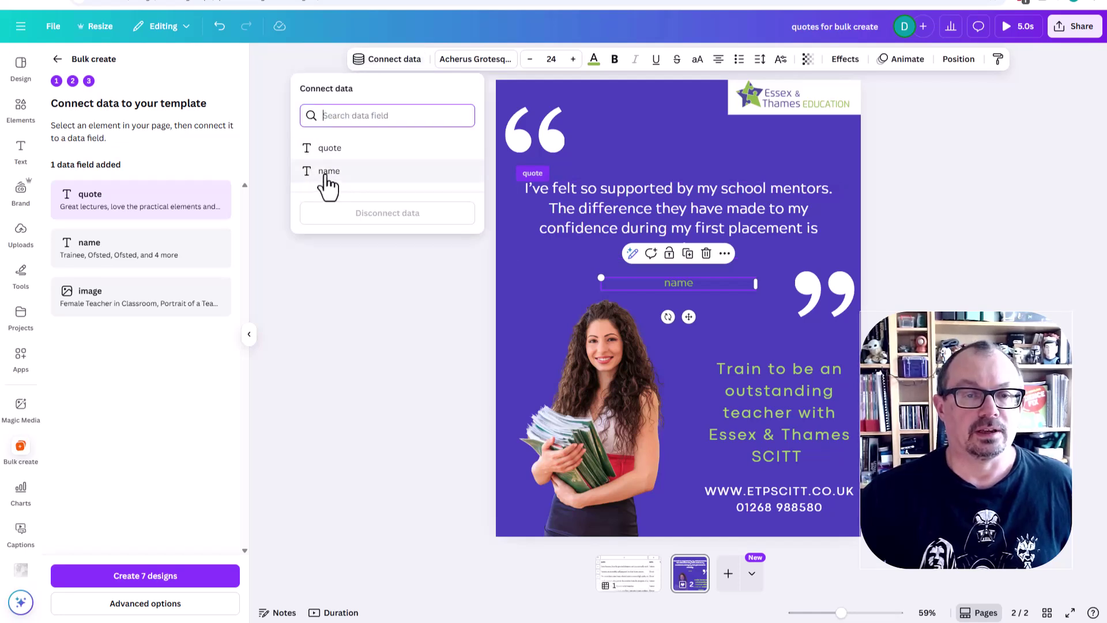
{"action": "left_click", "coordinate": [327, 172]}
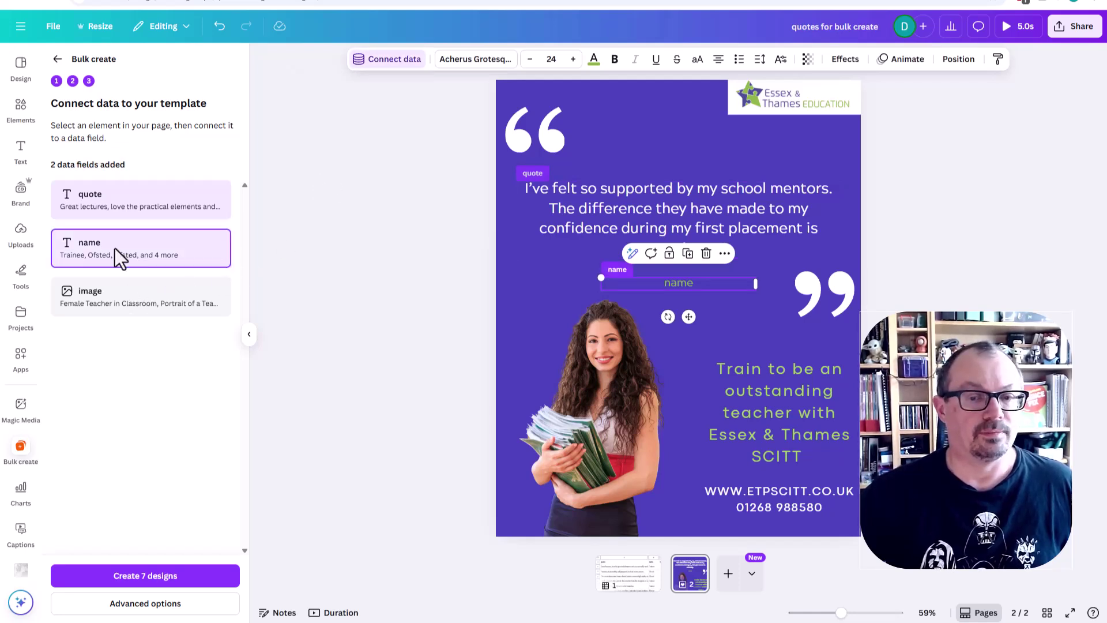
{"action": "left_click", "coordinate": [612, 382]}
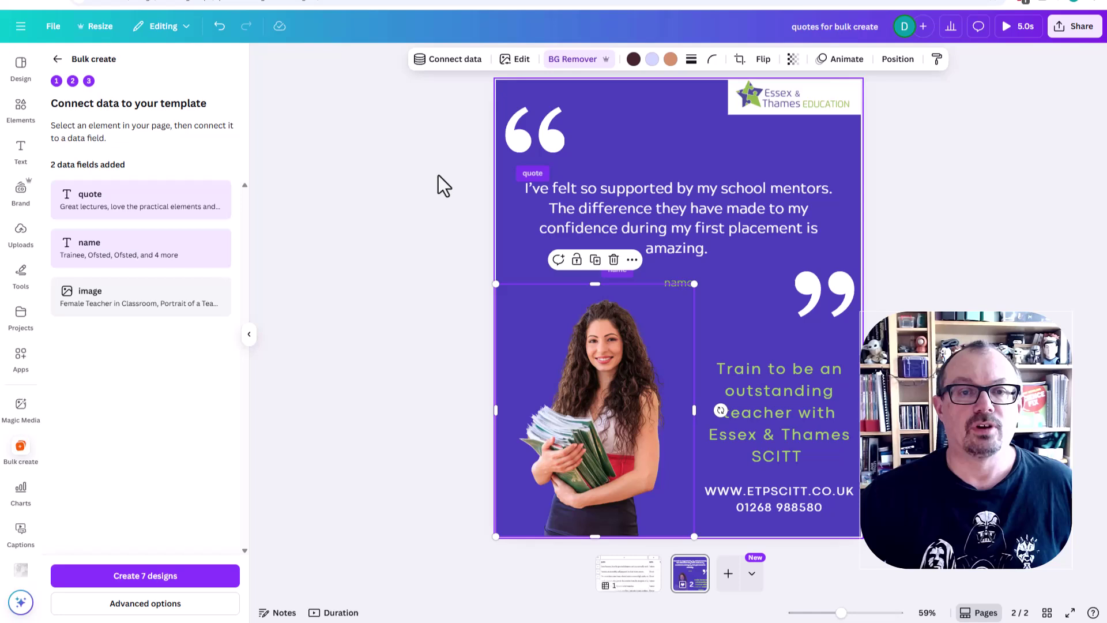
{"action": "left_click", "coordinate": [435, 62]}
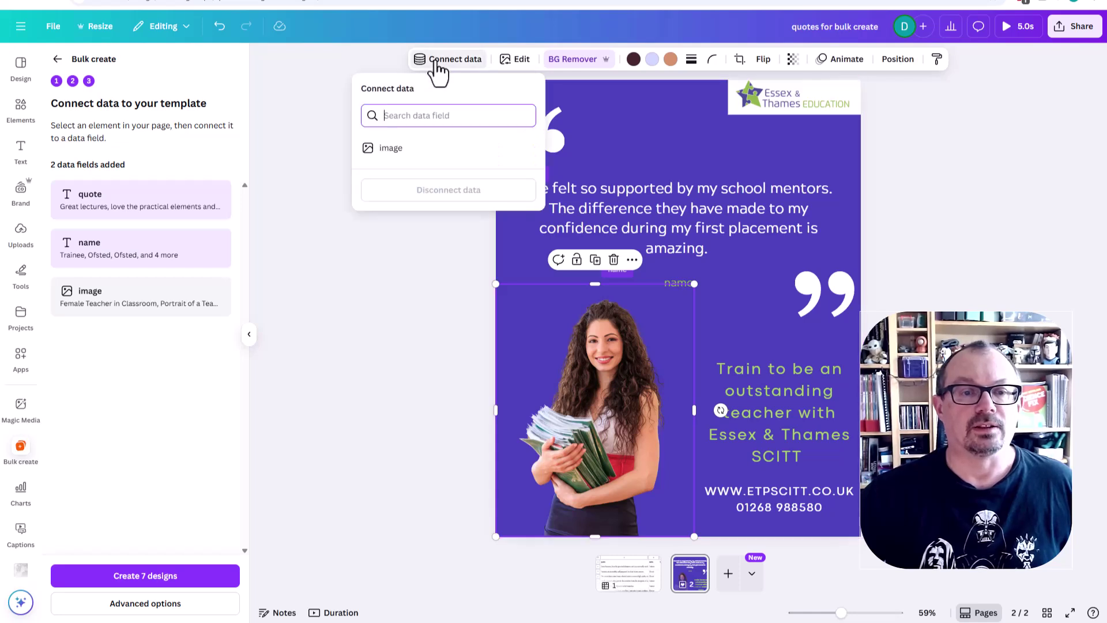
{"action": "left_click", "coordinate": [383, 153]}
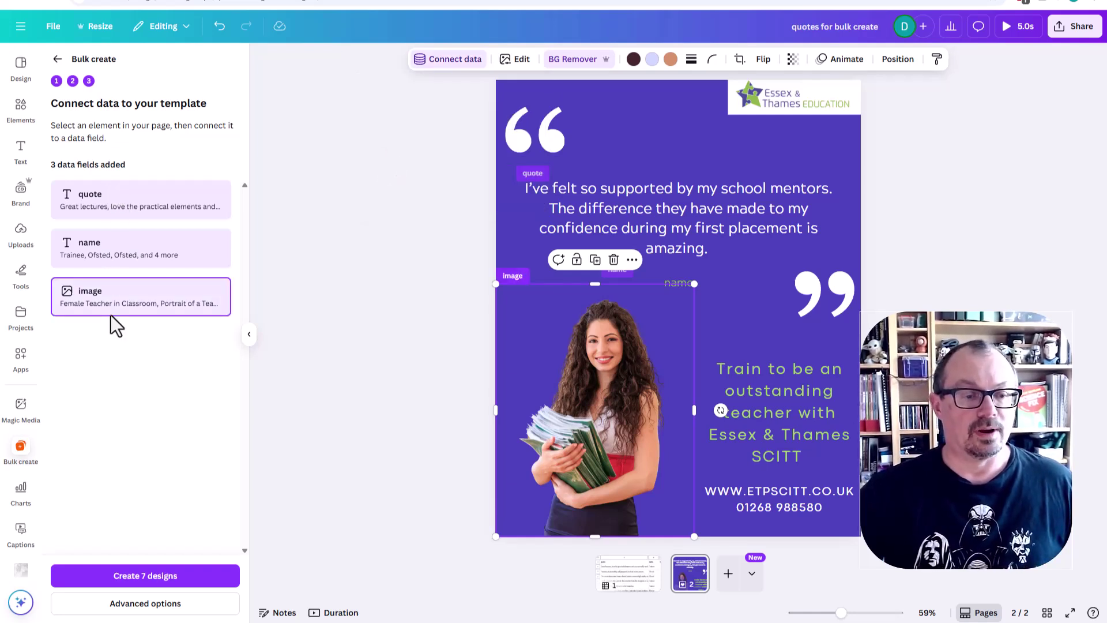
- Keep Your projects and the original design name, and output all seven as pages in one design
{"action": "left_click", "coordinate": [140, 608]}
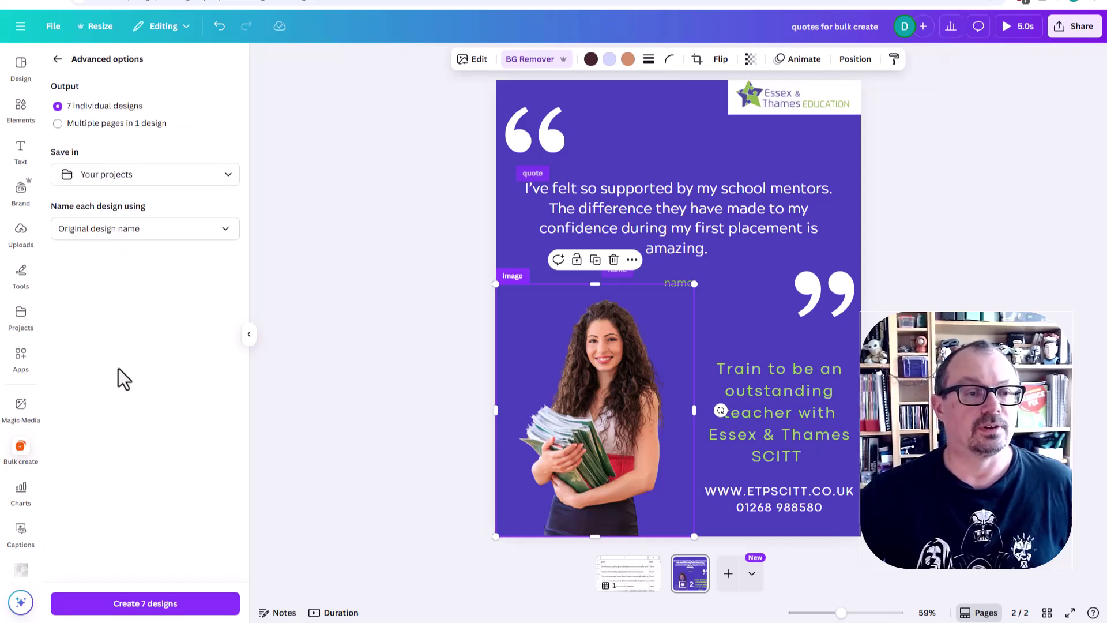
{"action": "left_click", "coordinate": [115, 177]}
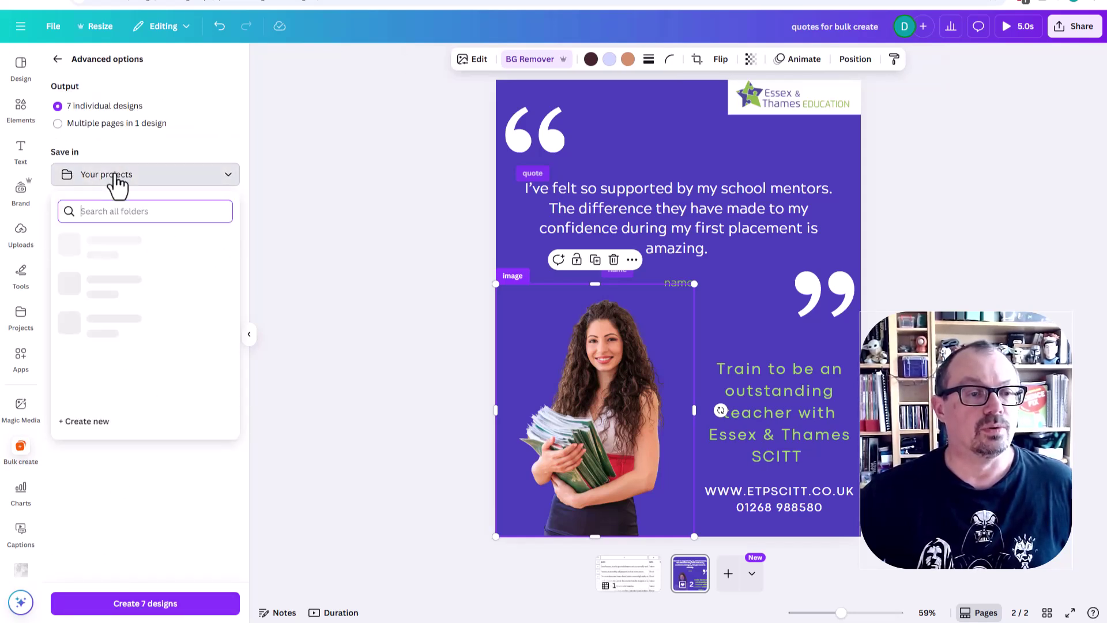
{"action": "left_click", "coordinate": [222, 128]}
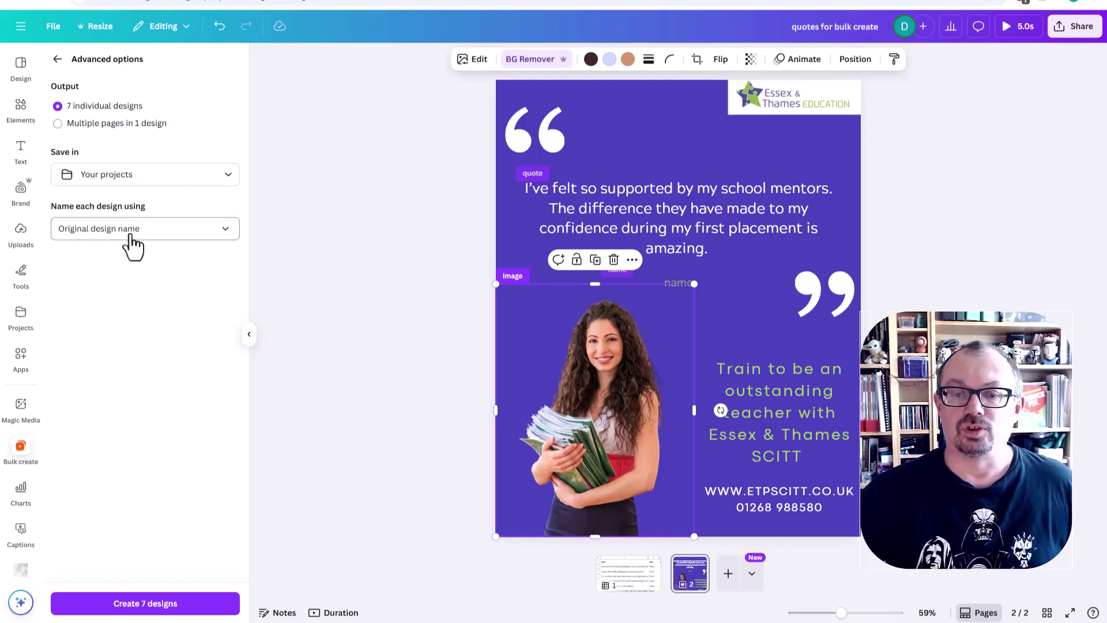
{"action": "left_click", "coordinate": [130, 234]}
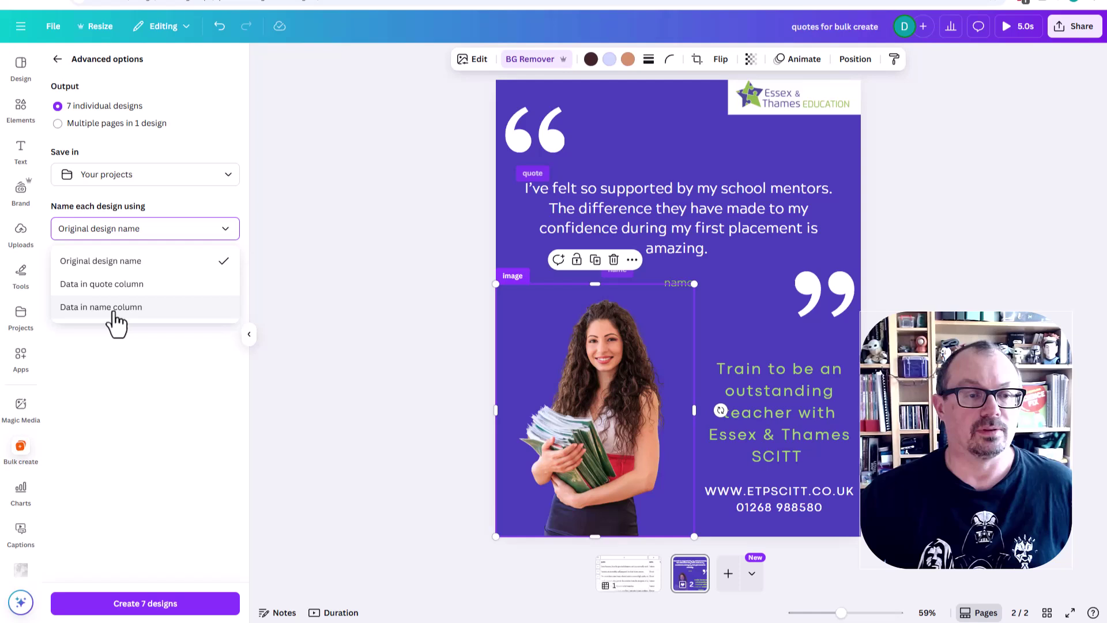
{"action": "left_click", "coordinate": [213, 135]}
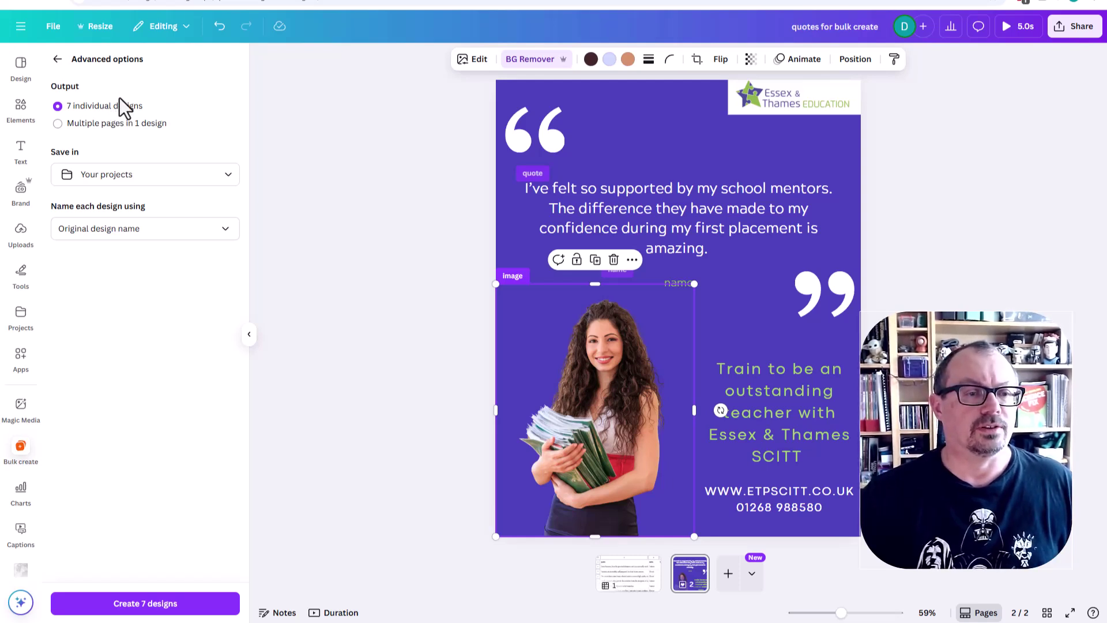
{"action": "left_click", "coordinate": [99, 123]}
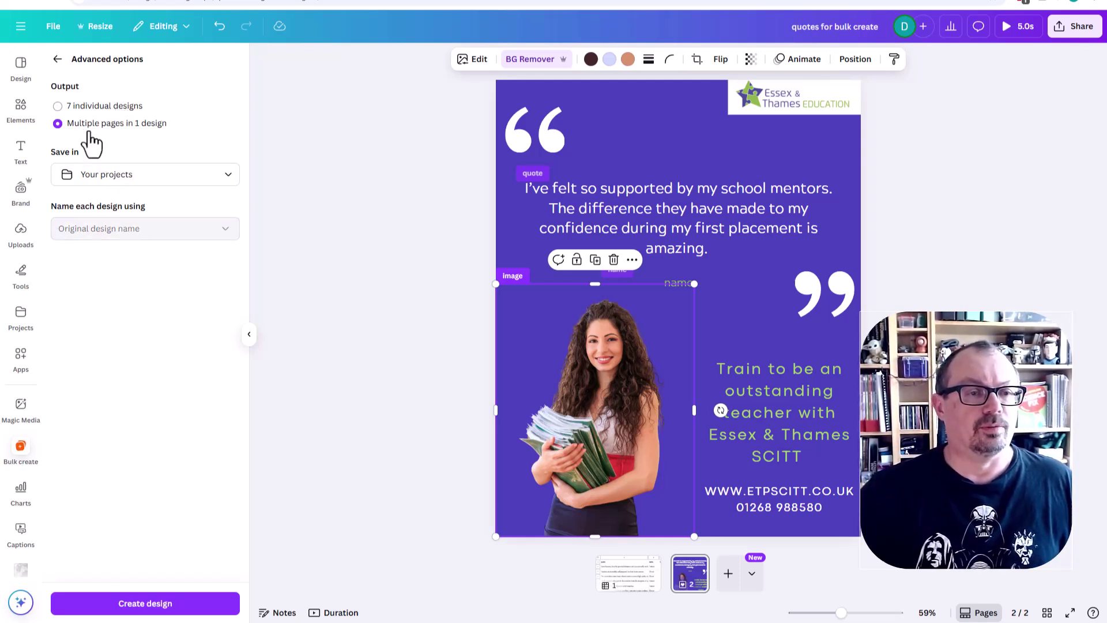
{"action": "left_click", "coordinate": [144, 613]}
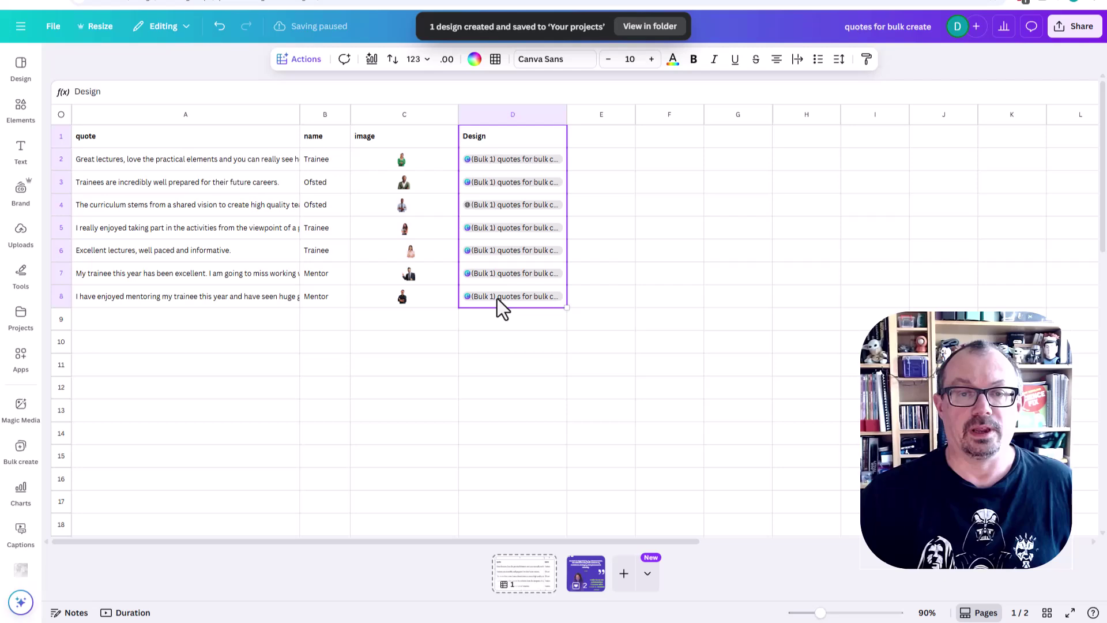
{"action": "left_click", "coordinate": [22, 27]}
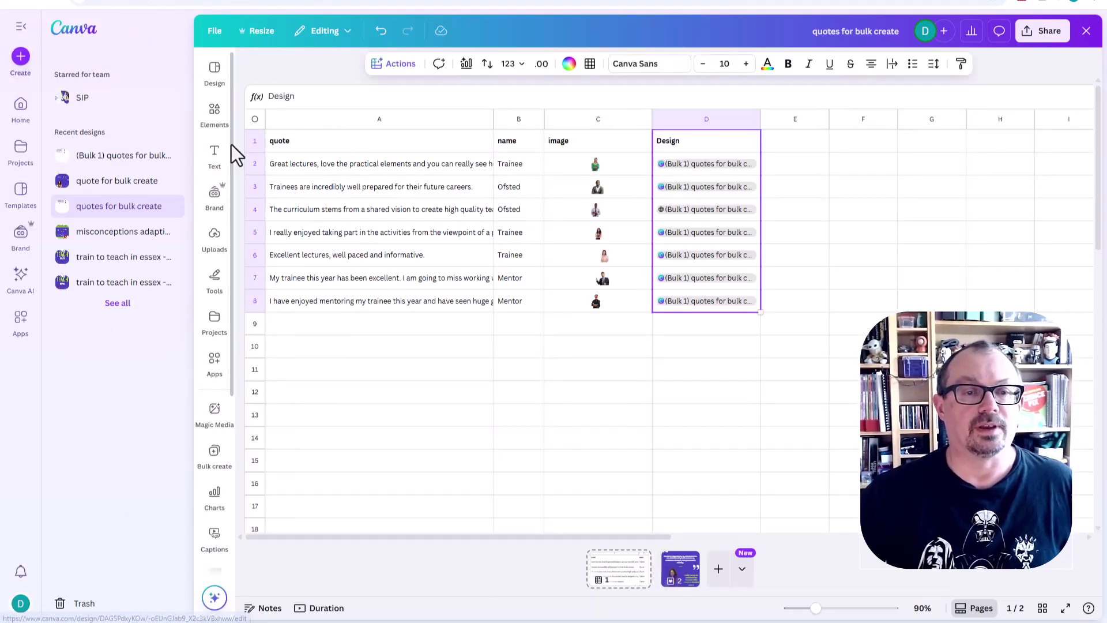
{"action": "left_click", "coordinate": [74, 28]}
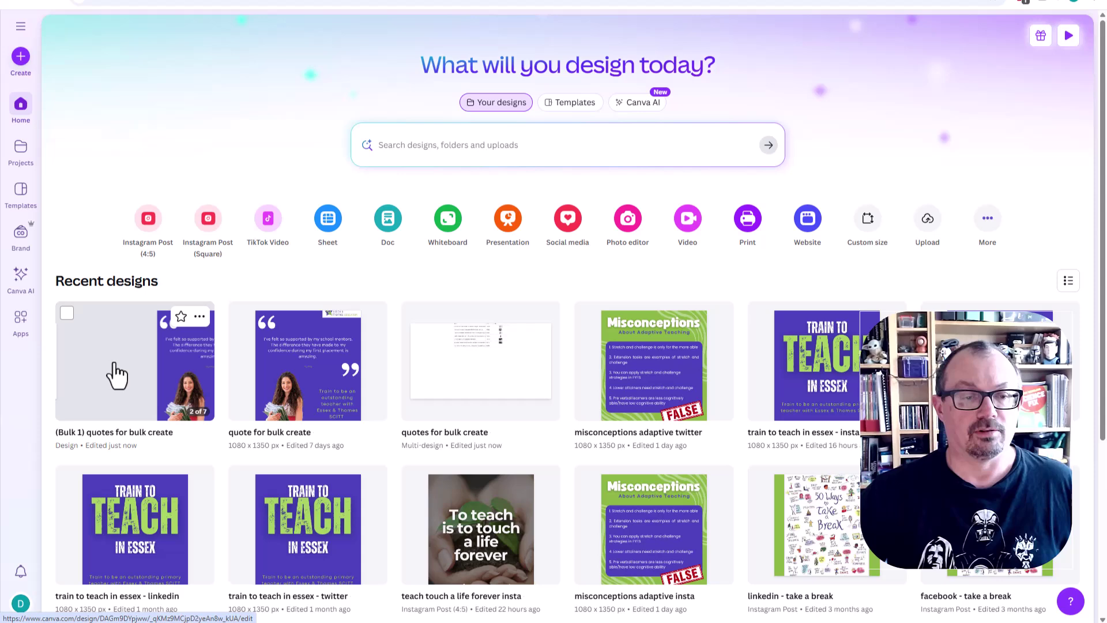
{"action": "left_click", "coordinate": [115, 375]}
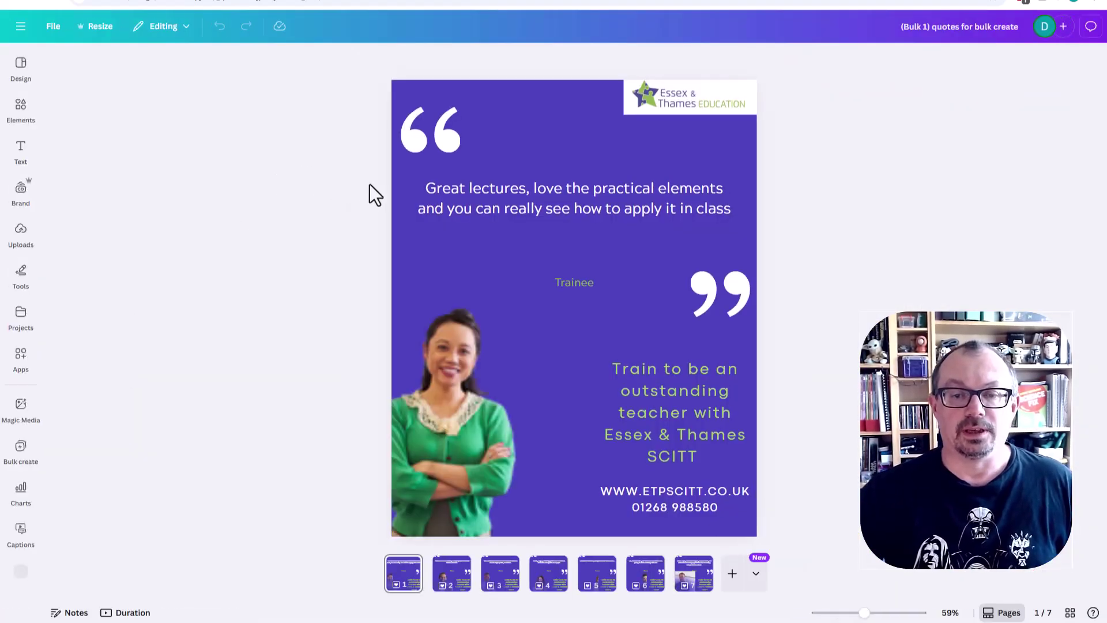
{"action": "left_click", "coordinate": [500, 573]}
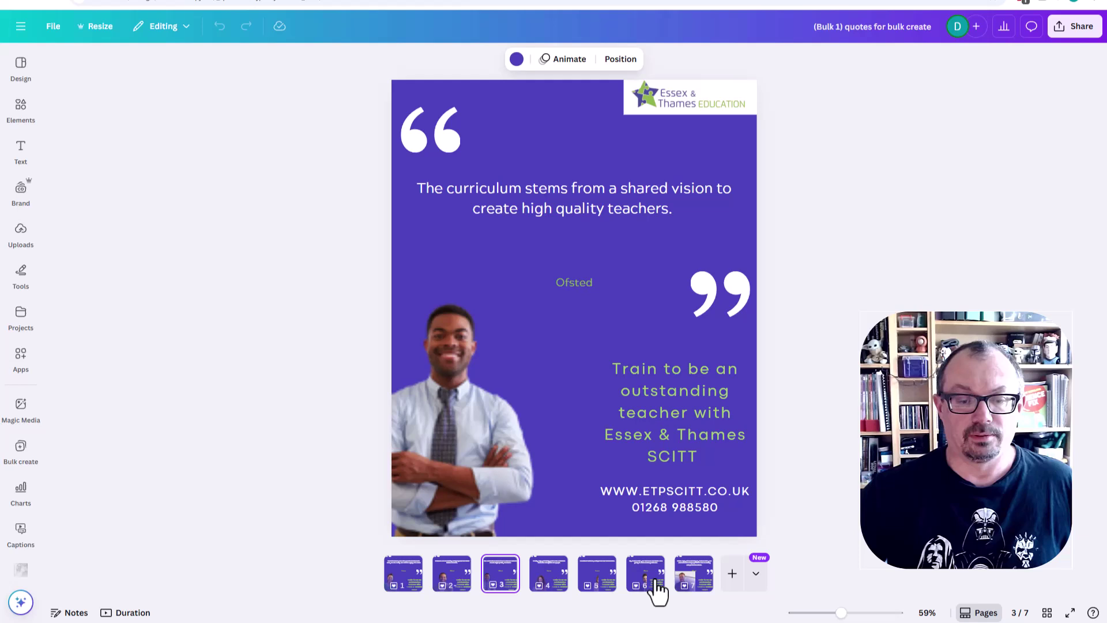
{"action": "scroll", "coordinate": [657, 591], "scroll_direction": "down", "scroll_amount": 1}
{"action": "scroll", "coordinate": [710, 574], "scroll_direction": "down", "scroll_amount": 3}
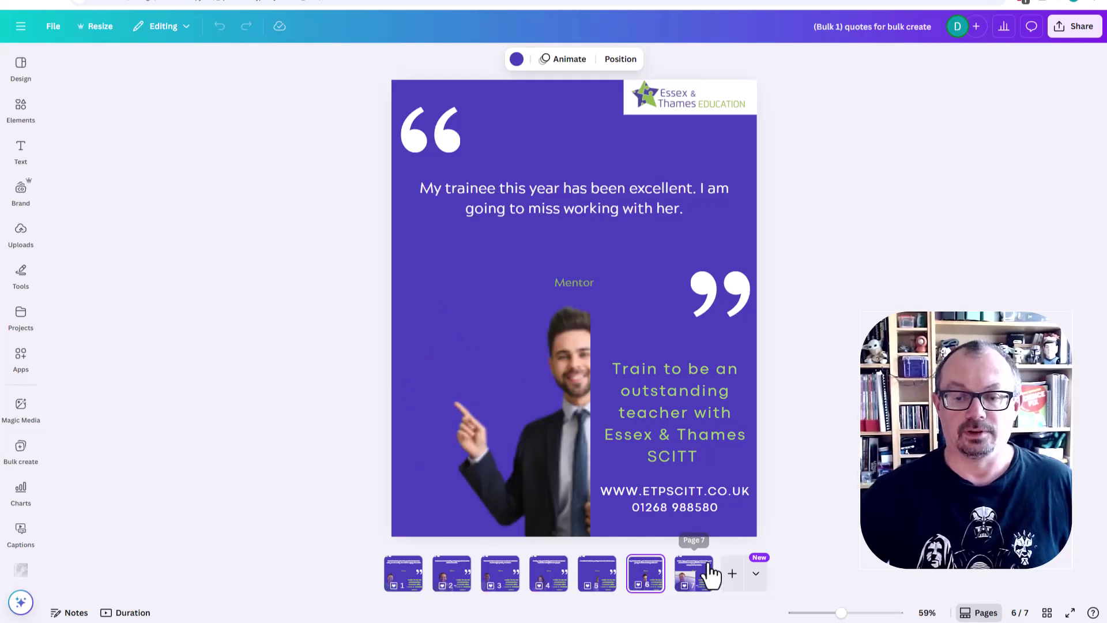
{"action": "scroll", "coordinate": [710, 574], "scroll_direction": "up", "scroll_amount": 6}
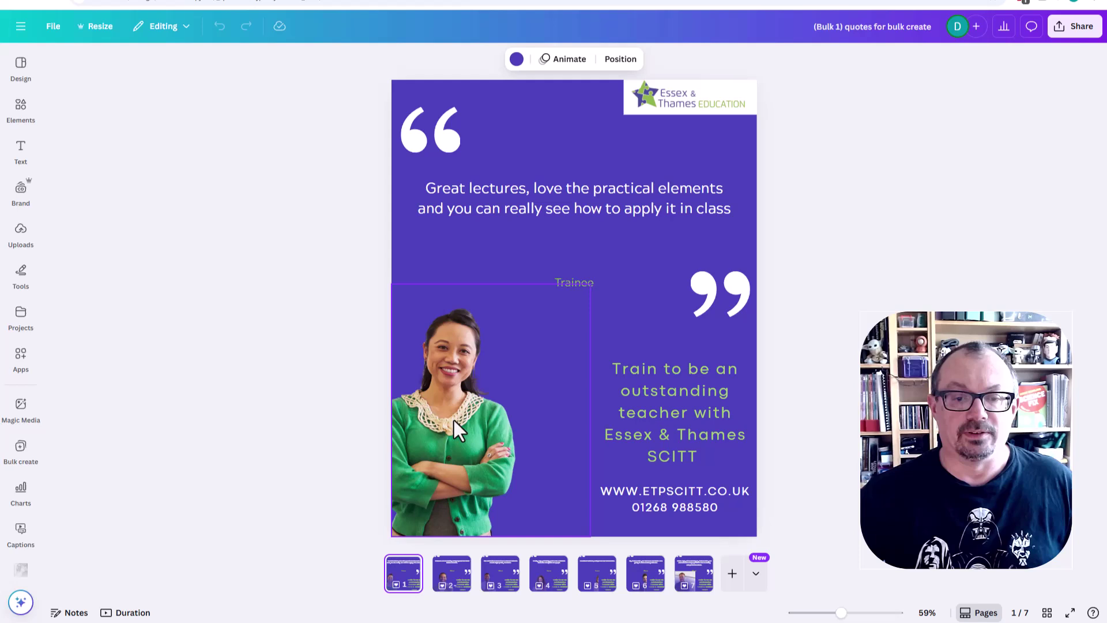
- Reposition the photos on pages 1 and 2, trying and undoing an enlargement on page 3
{"action": "left_click_drag", "start_coordinate": [450, 425], "coordinate": [473, 487]}
{"action": "scroll", "coordinate": [473, 487], "scroll_direction": "down", "scroll_amount": 1}
{"action": "left_click_drag", "start_coordinate": [469, 441], "coordinate": [492, 458]}
{"action": "left_click", "coordinate": [499, 576]}
{"action": "left_click", "coordinate": [469, 433]}
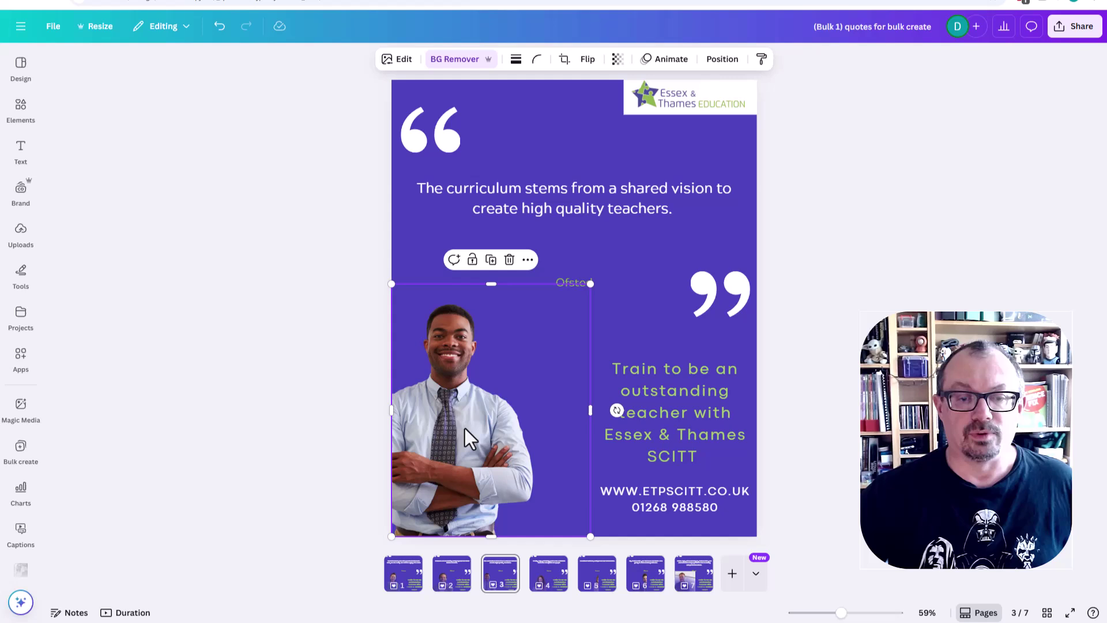
{"action": "left_click_drag", "start_coordinate": [593, 285], "coordinate": [667, 227]}
{"action": "key", "text": "ctrl+z"}
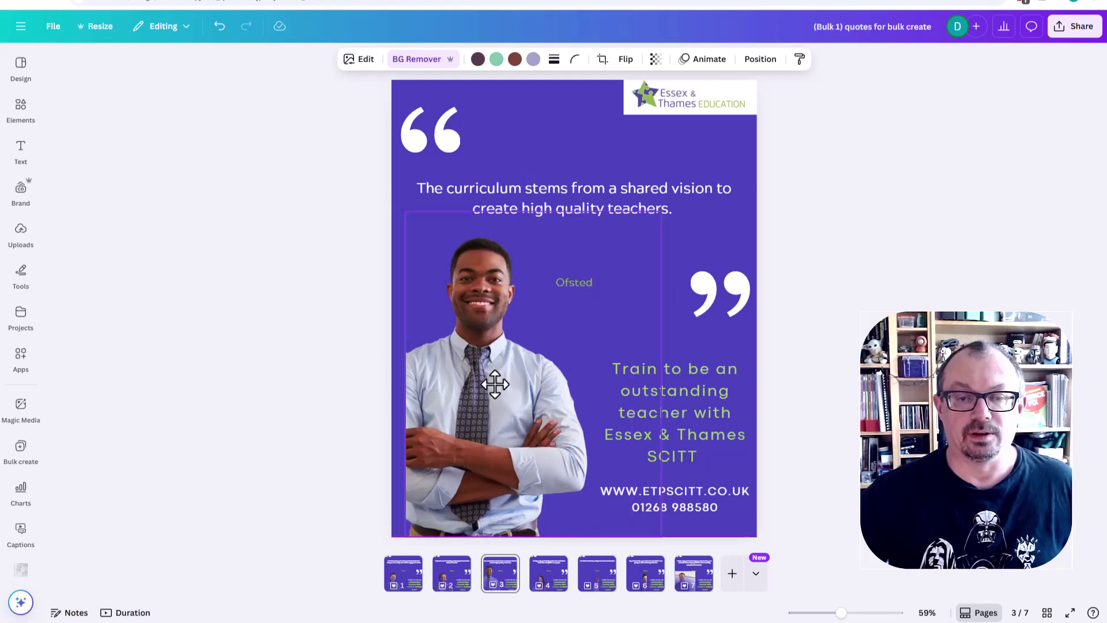
{"action": "scroll", "coordinate": [494, 383], "scroll_direction": "down", "scroll_amount": 2}
- On page 5, widen and trim the woman's photo, move it left, and raise the Trainee label
{"action": "left_click", "coordinate": [486, 427]}
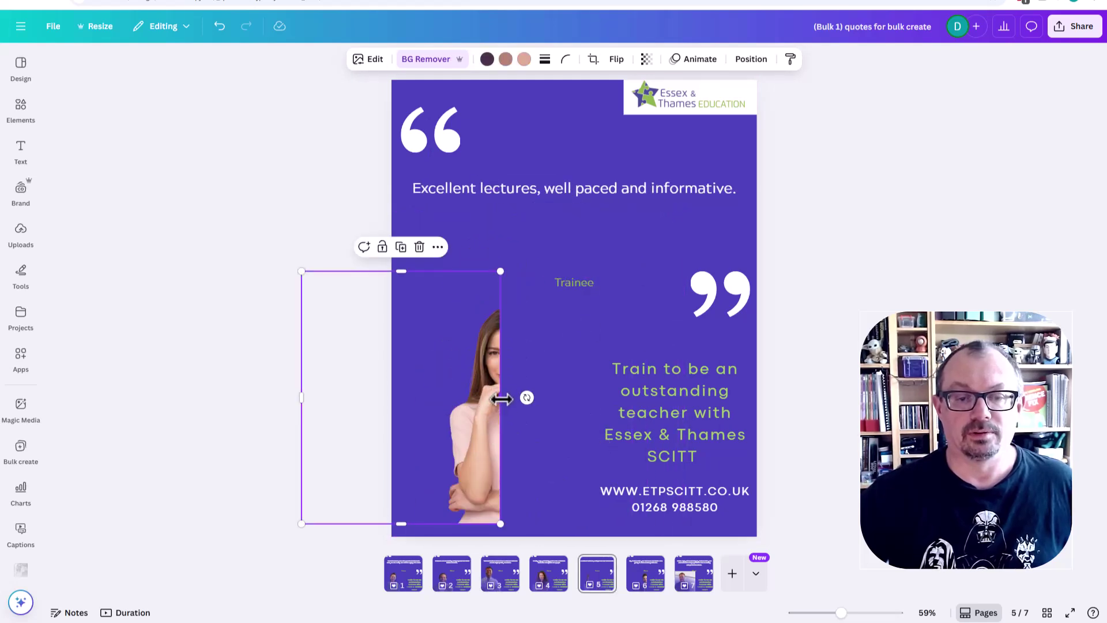
{"action": "left_click_drag", "start_coordinate": [500, 397], "coordinate": [674, 403]}
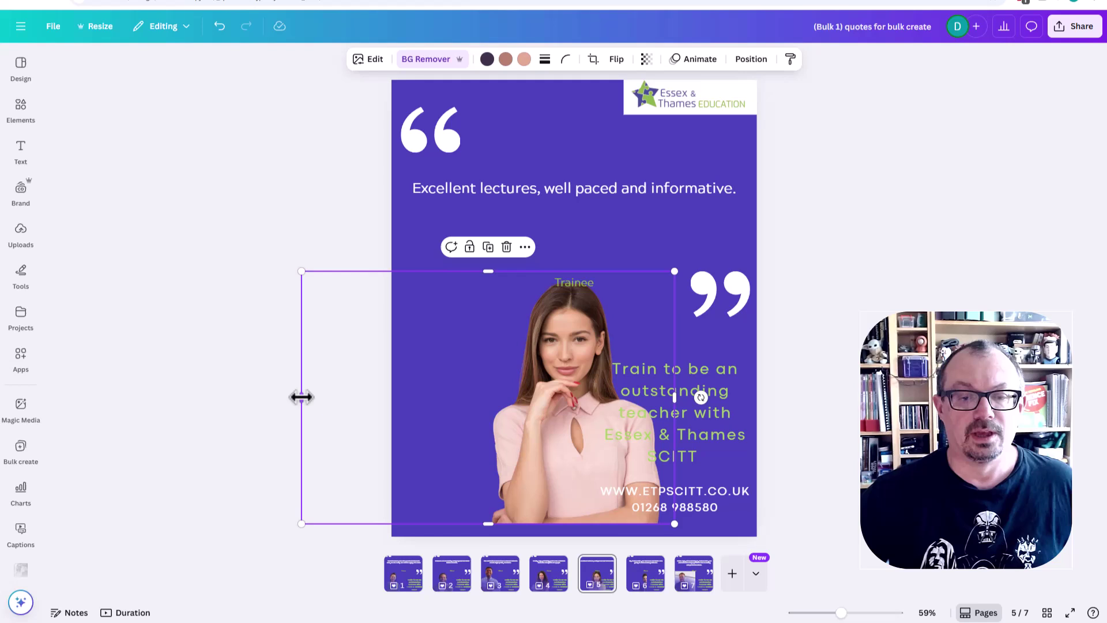
{"action": "left_click_drag", "start_coordinate": [299, 395], "coordinate": [474, 397]}
{"action": "left_click_drag", "start_coordinate": [551, 470], "coordinate": [476, 468]}
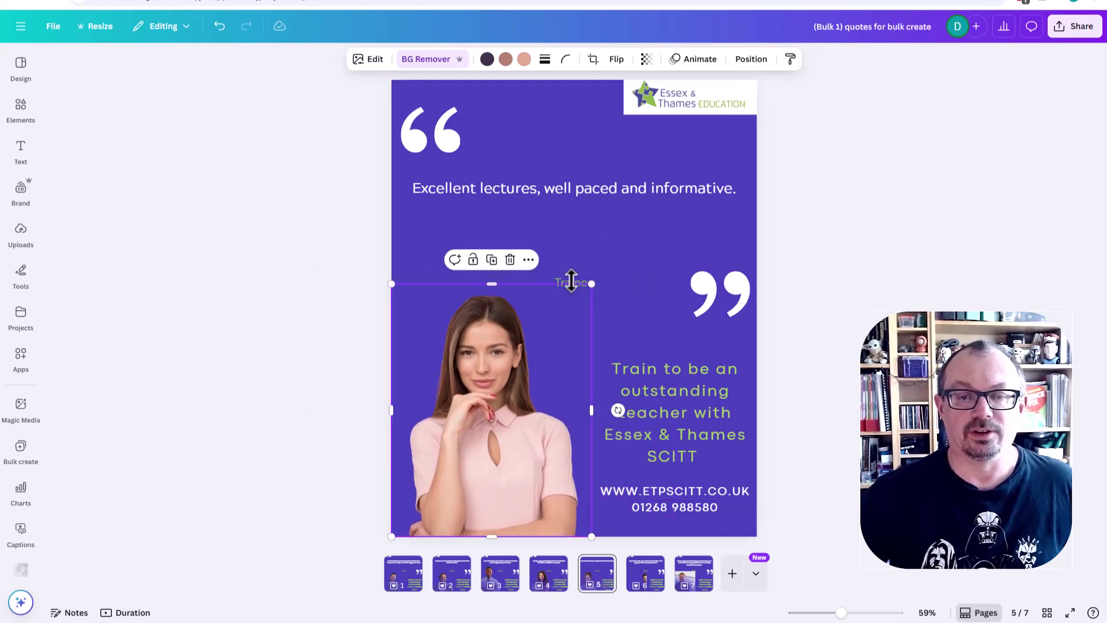
{"action": "left_click", "coordinate": [563, 183]}
{"action": "left_click", "coordinate": [453, 217]}
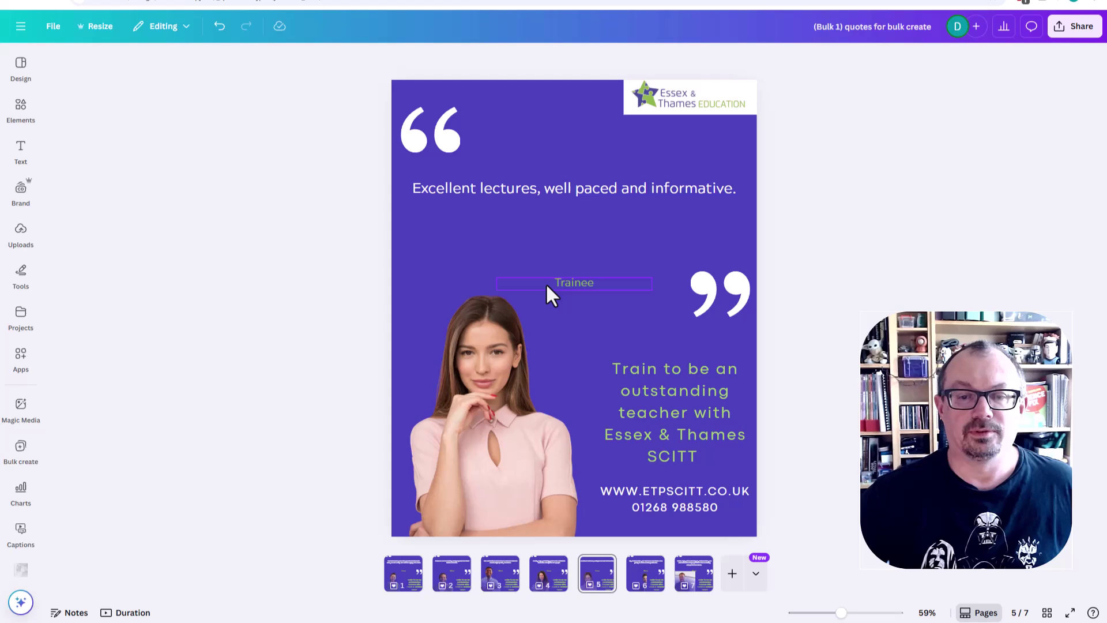
{"action": "left_click_drag", "start_coordinate": [545, 283], "coordinate": [555, 249]}
{"action": "left_click", "coordinate": [365, 320]}
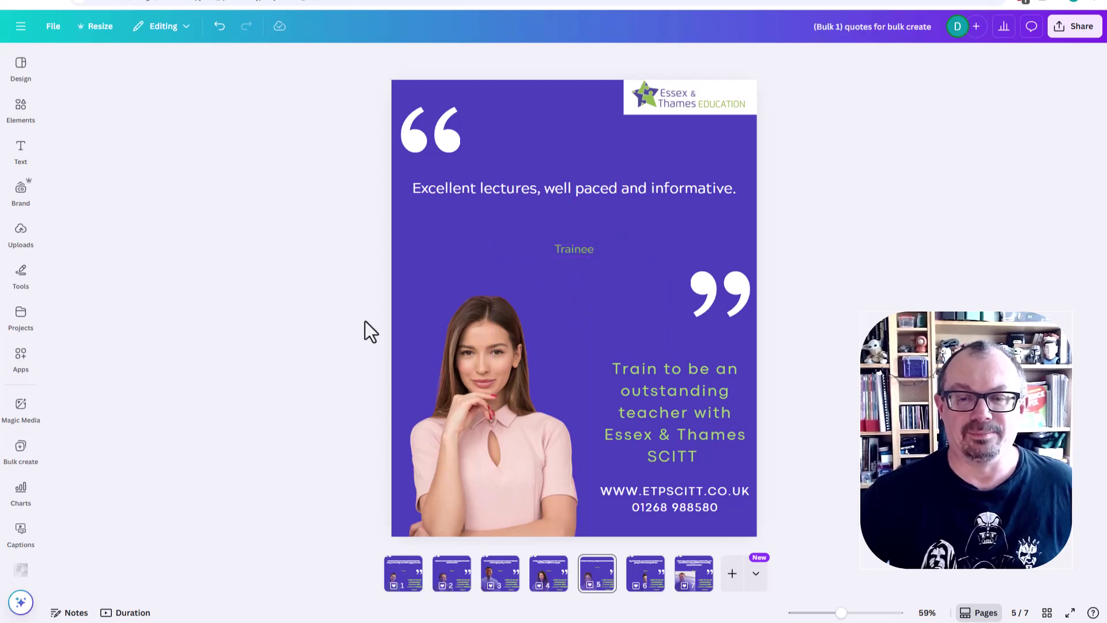
- On page 6, widen and trim the man's photo and shift it toward the left edge
{"action": "left_click", "coordinate": [647, 587]}
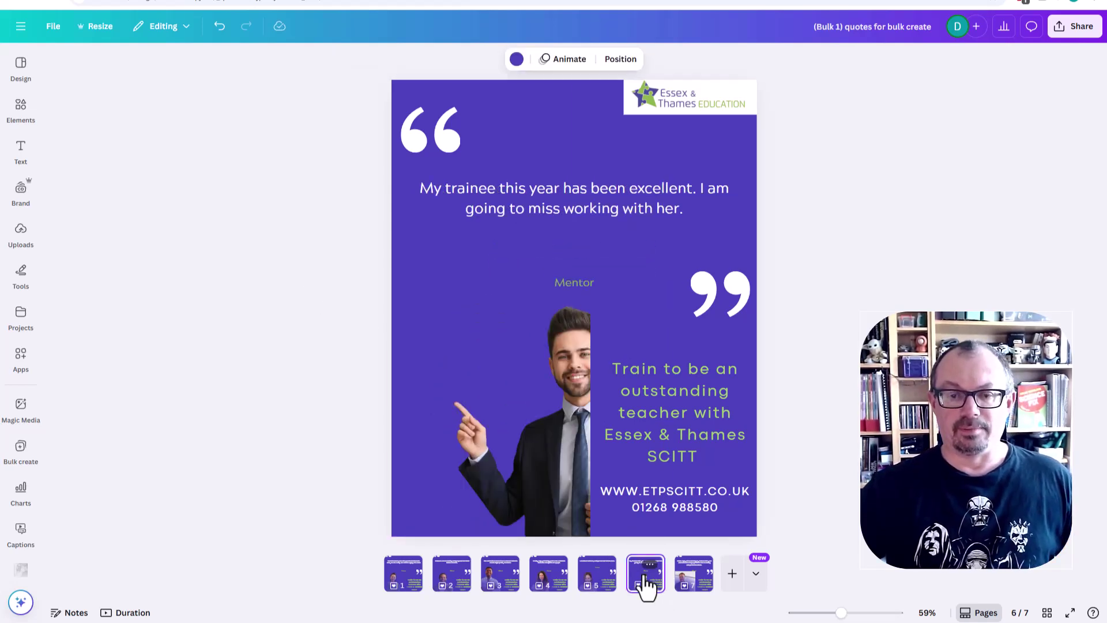
{"action": "left_click", "coordinate": [555, 402]}
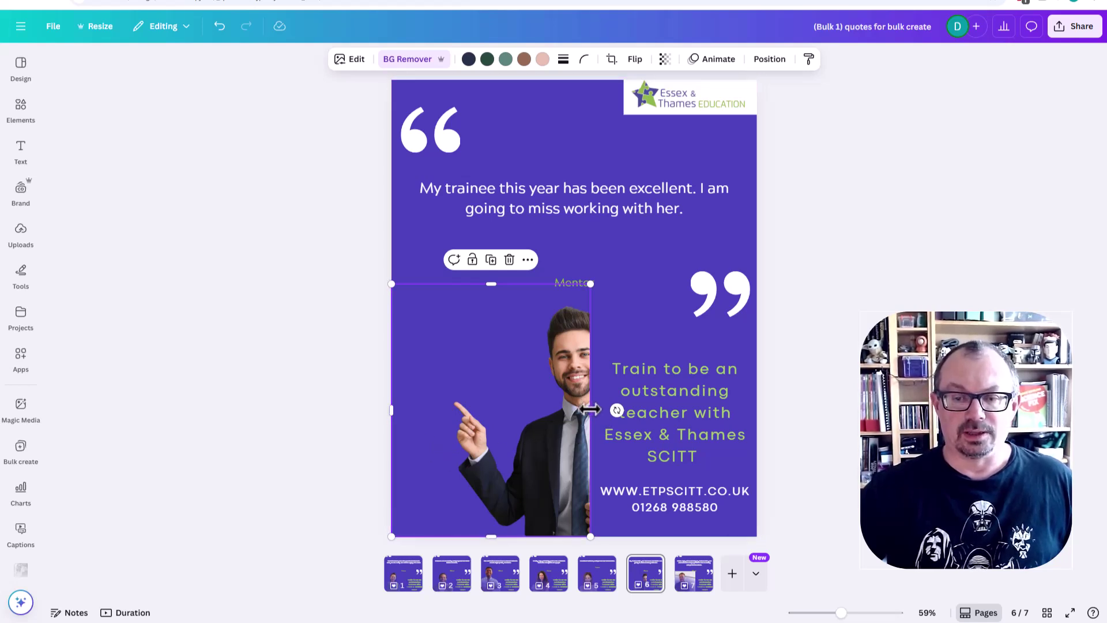
{"action": "left_click_drag", "start_coordinate": [591, 409], "coordinate": [686, 411]}
{"action": "left_click_drag", "start_coordinate": [604, 444], "coordinate": [525, 452]}
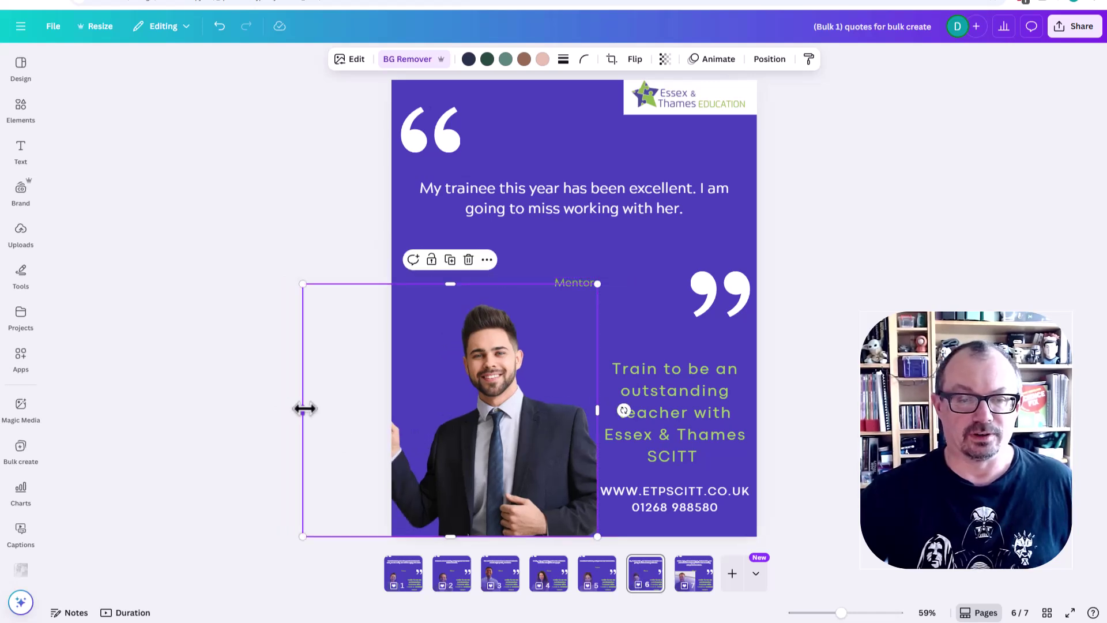
{"action": "left_click_drag", "start_coordinate": [303, 410], "coordinate": [365, 410]}
{"action": "left_click_drag", "start_coordinate": [513, 443], "coordinate": [528, 441]}
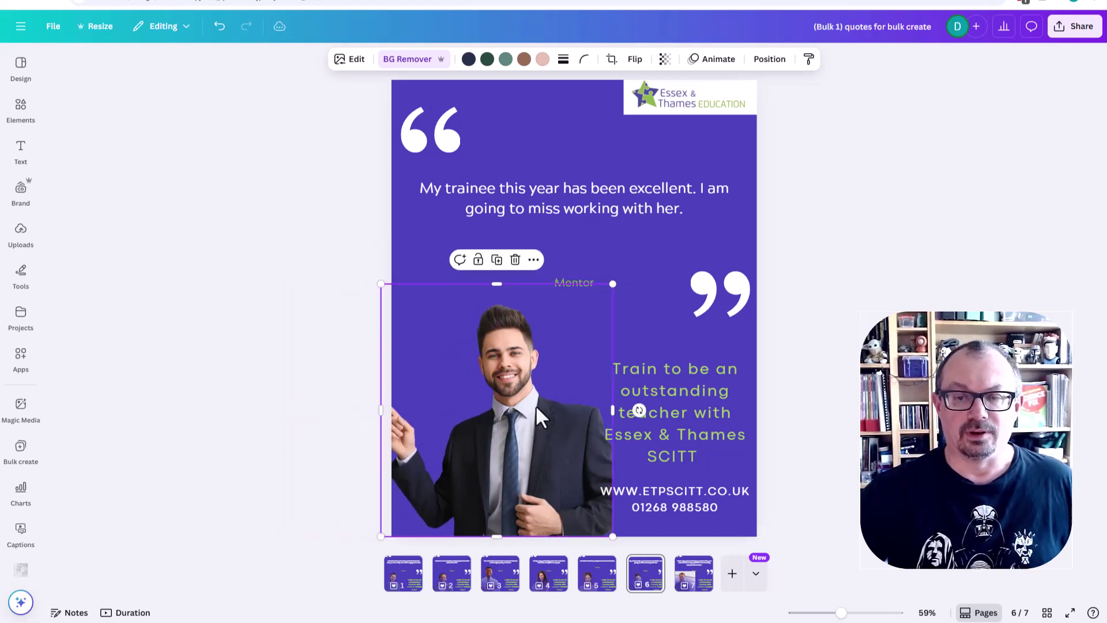
{"action": "left_click", "coordinate": [265, 309]}
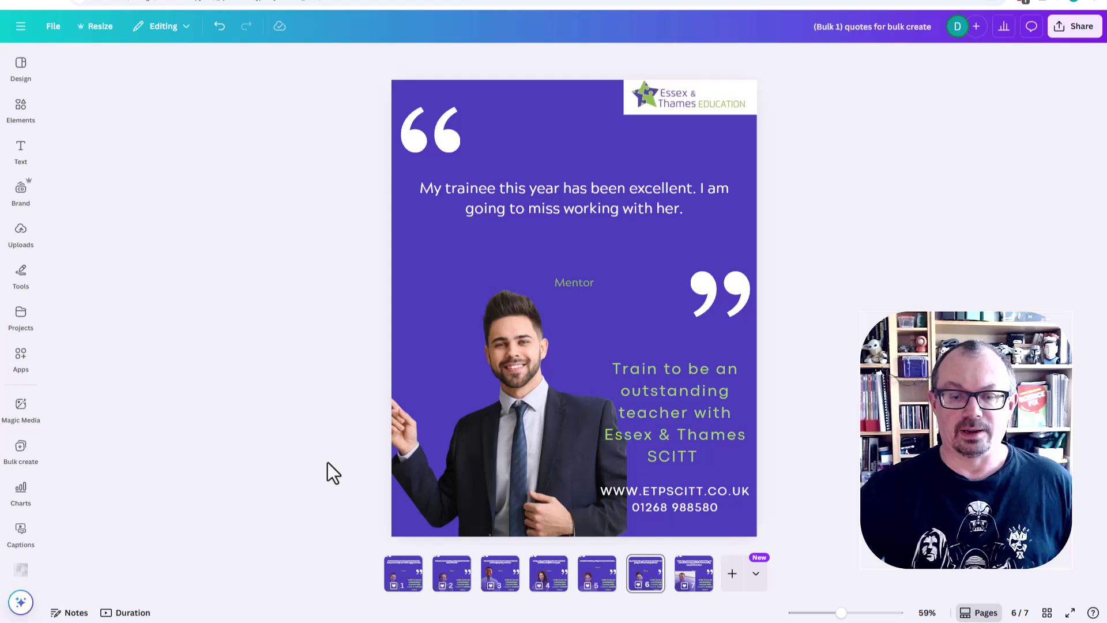
- Review pages 1 through 7 of the design in turn
{"action": "left_click", "coordinate": [397, 581]}
{"action": "left_click", "coordinate": [465, 583]}
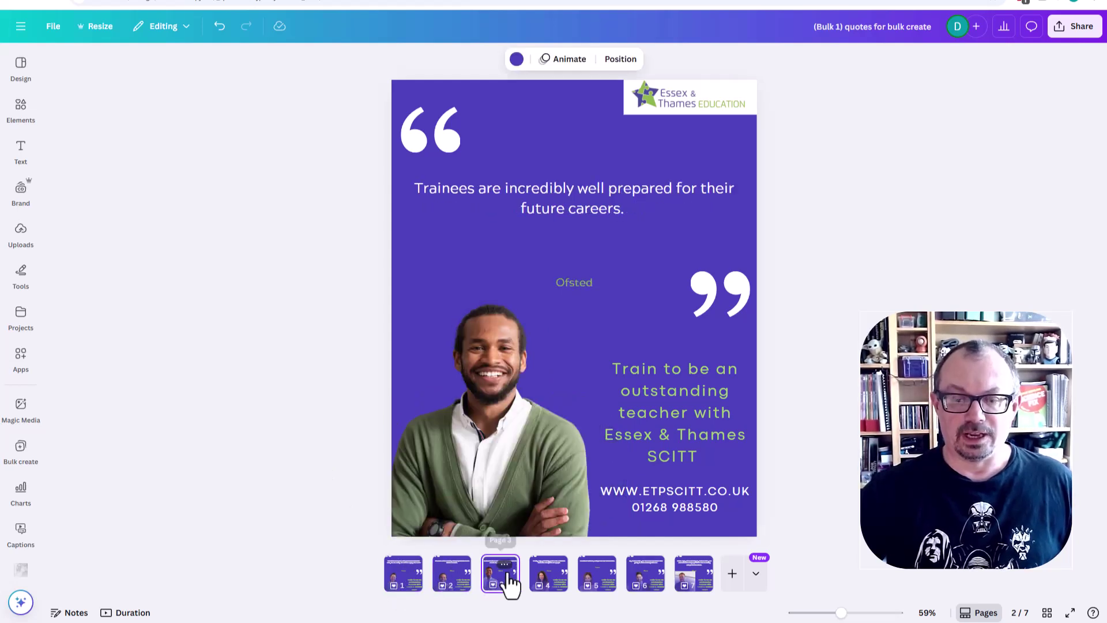
{"action": "left_click", "coordinate": [505, 584]}
{"action": "left_click", "coordinate": [548, 580]}
{"action": "left_click", "coordinate": [597, 582]}
{"action": "left_click", "coordinate": [645, 582]}
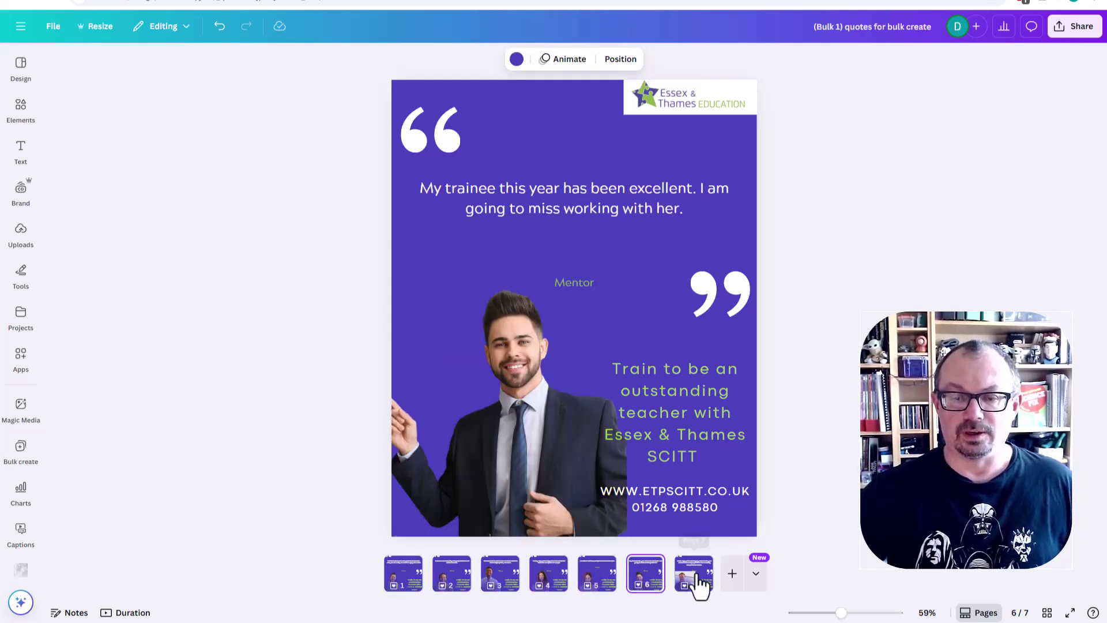
{"action": "left_click", "coordinate": [694, 580]}
- Remove the background from page 7's mentor photo and enlarge it slightly
{"action": "left_click", "coordinate": [531, 406]}
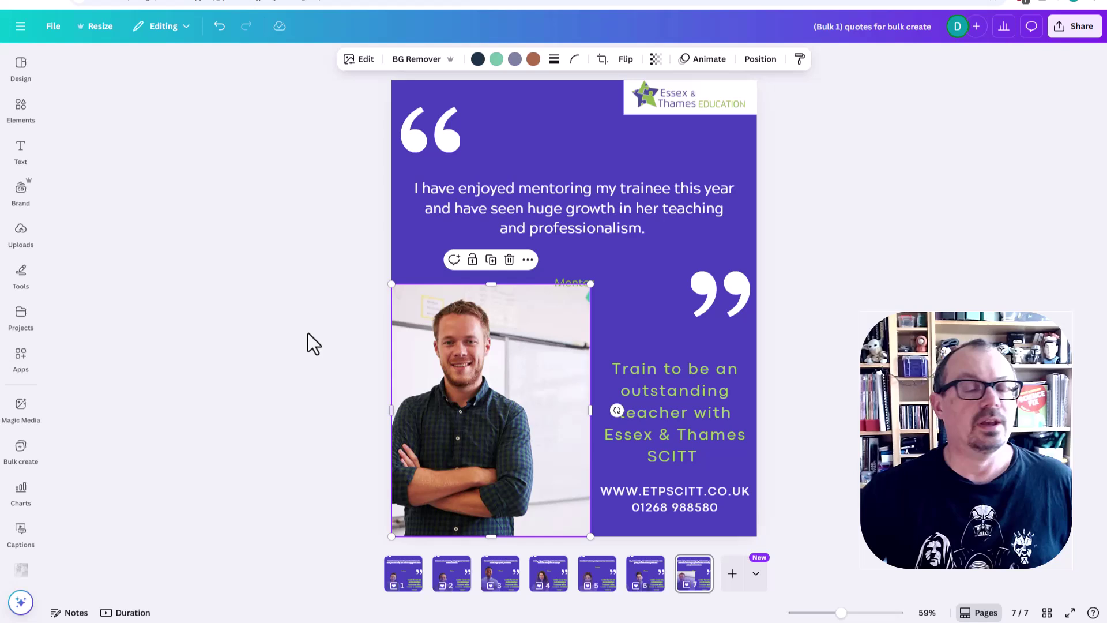
{"action": "left_click", "coordinate": [416, 59]}
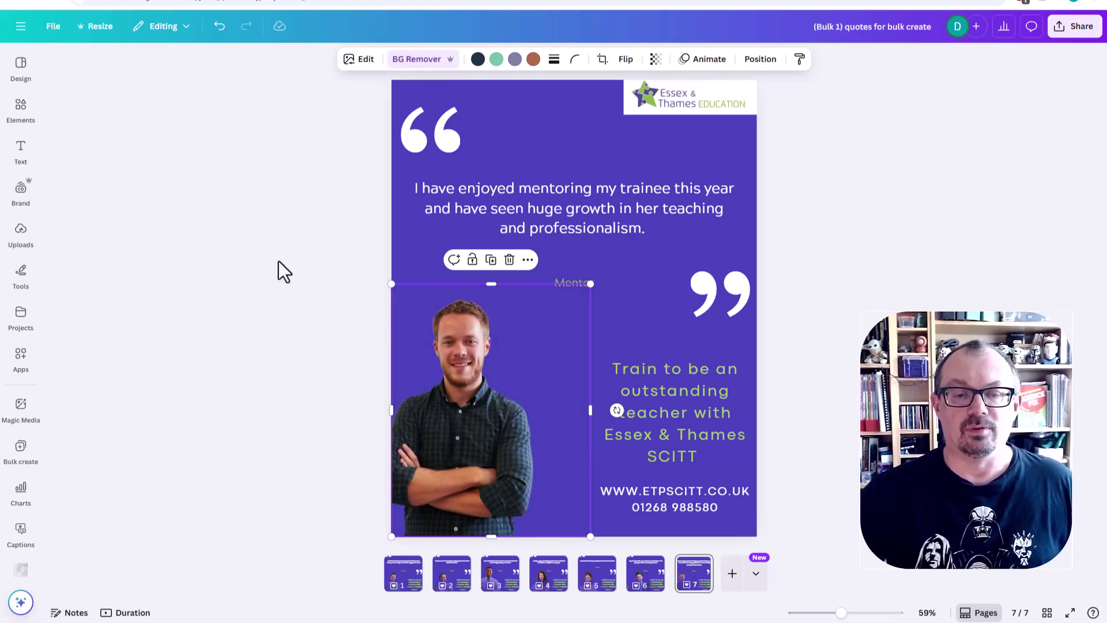
{"action": "left_click", "coordinate": [286, 399]}
{"action": "left_click", "coordinate": [442, 432]}
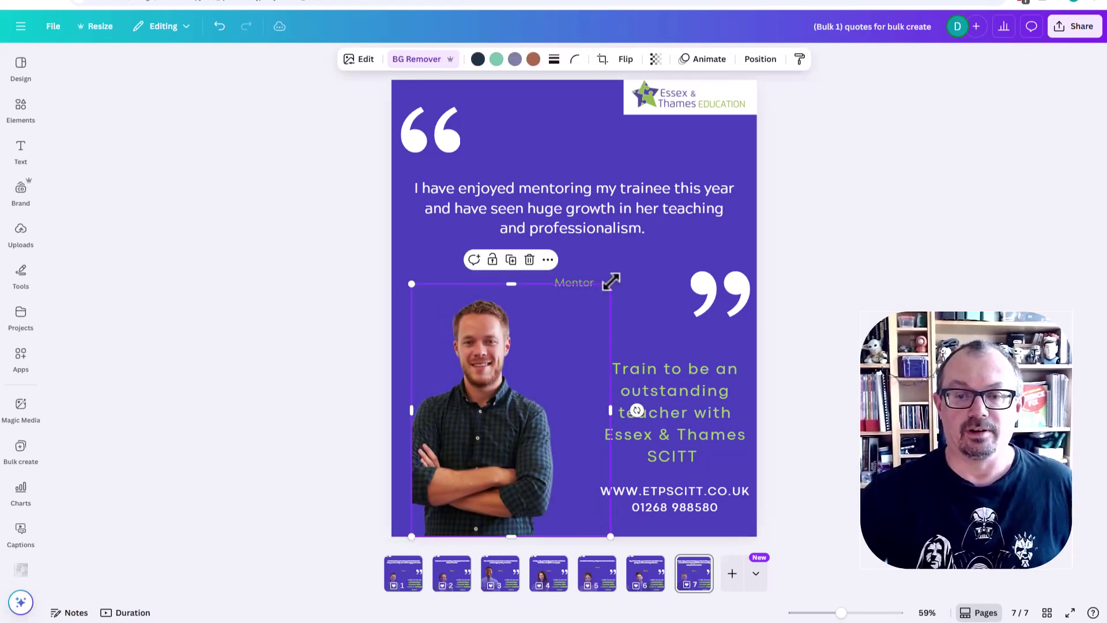
{"action": "left_click_drag", "start_coordinate": [590, 284], "coordinate": [676, 233]}
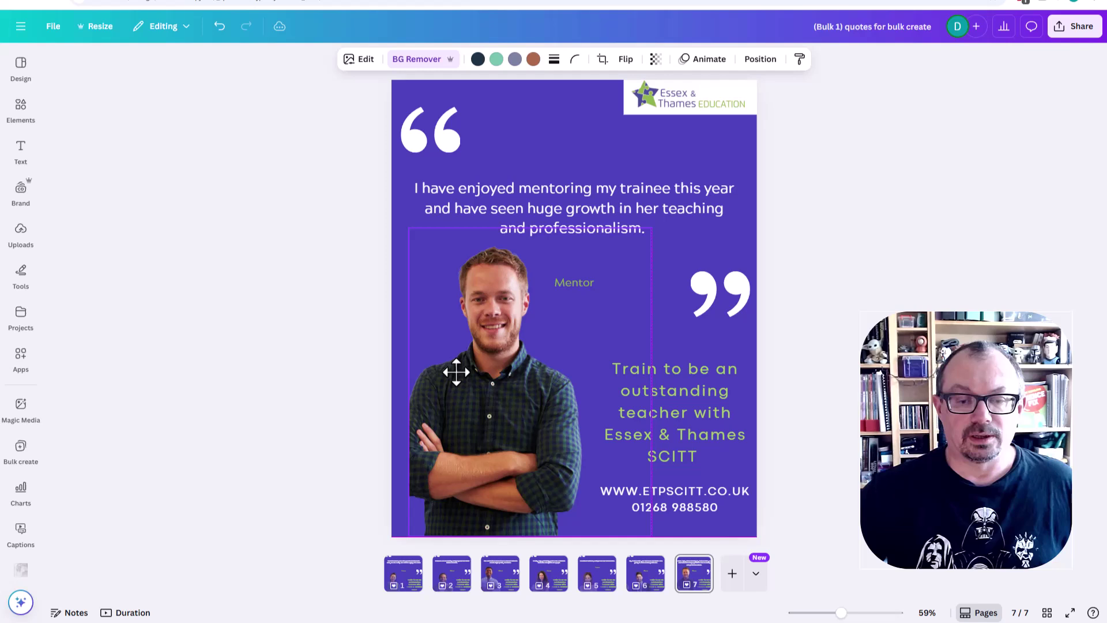
{"action": "left_click", "coordinate": [258, 334]}
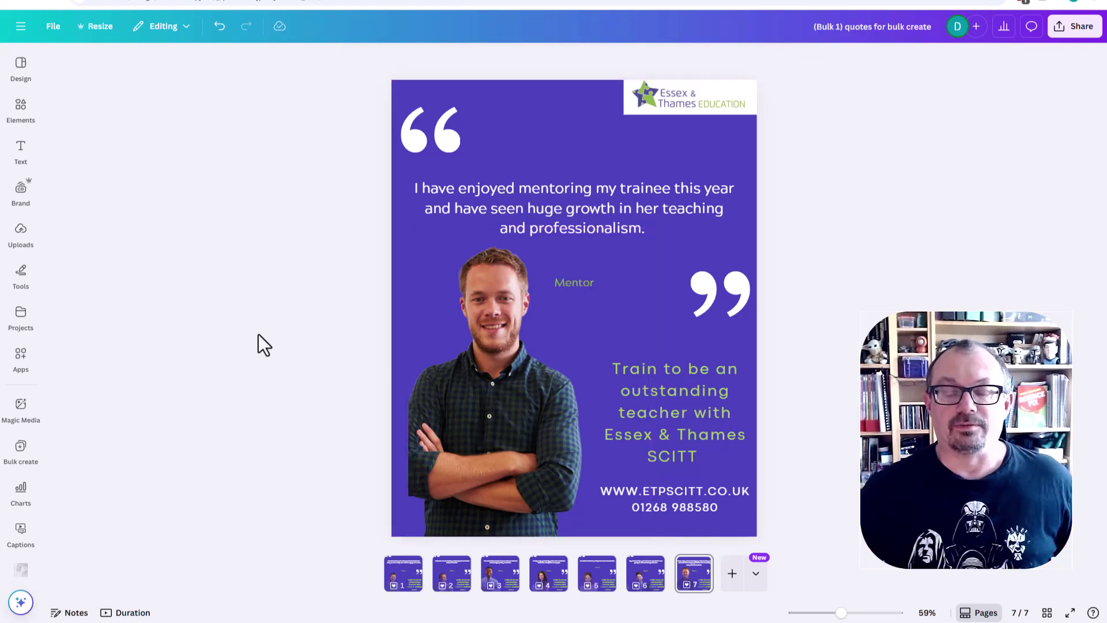